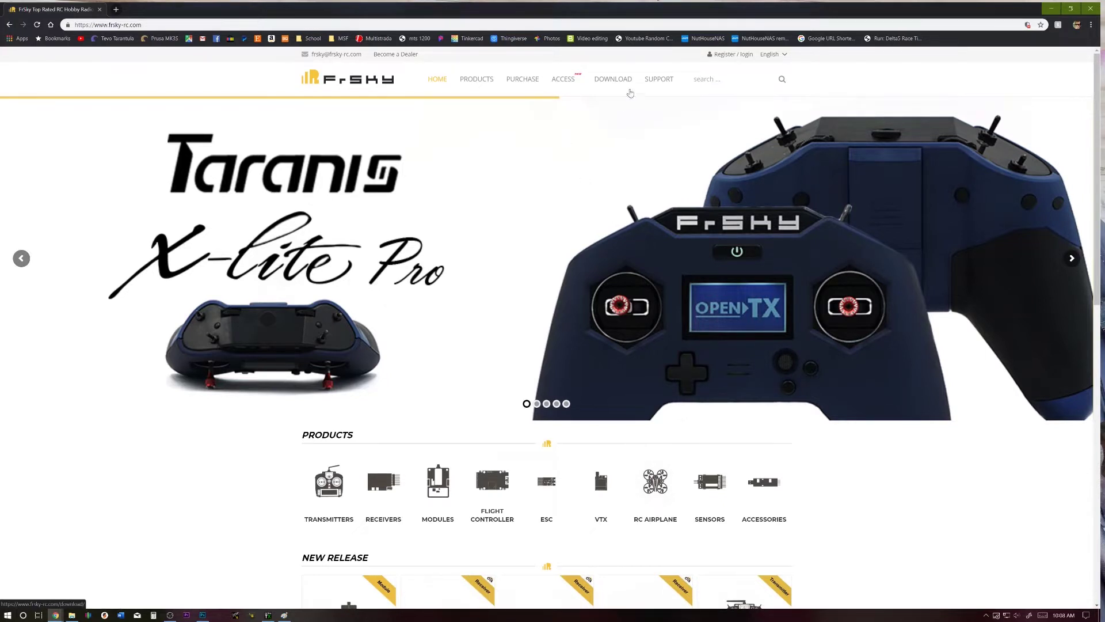
Download the newest Taranis X9 Lite firmware, FW-X9Lite_190626.zip, from the FrSky downloads page.
left_click(630, 91)
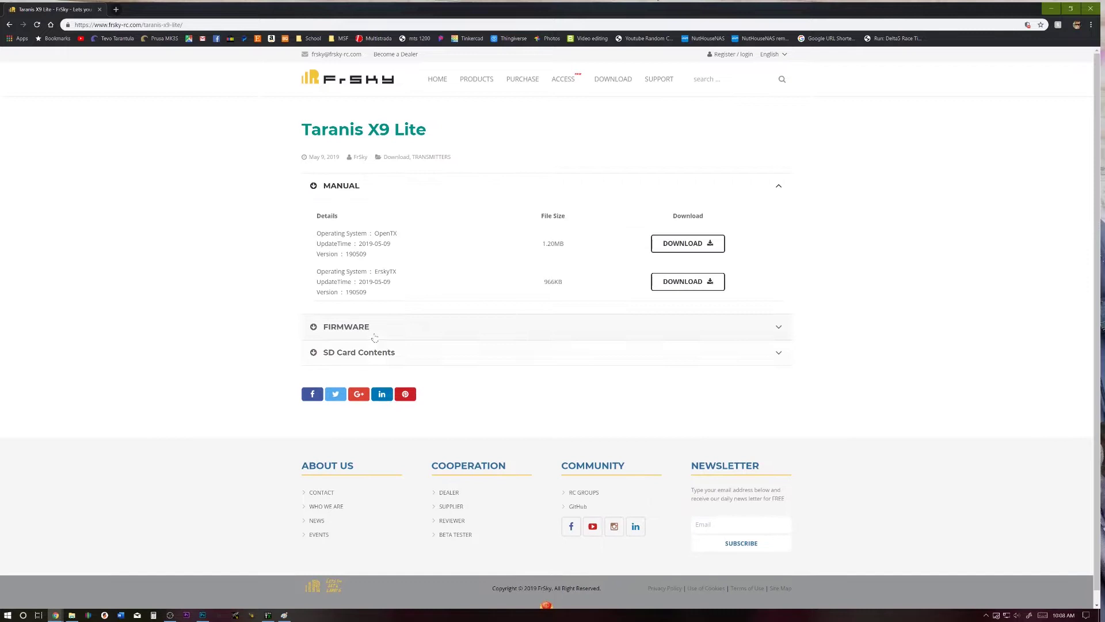
left_click(375, 338)
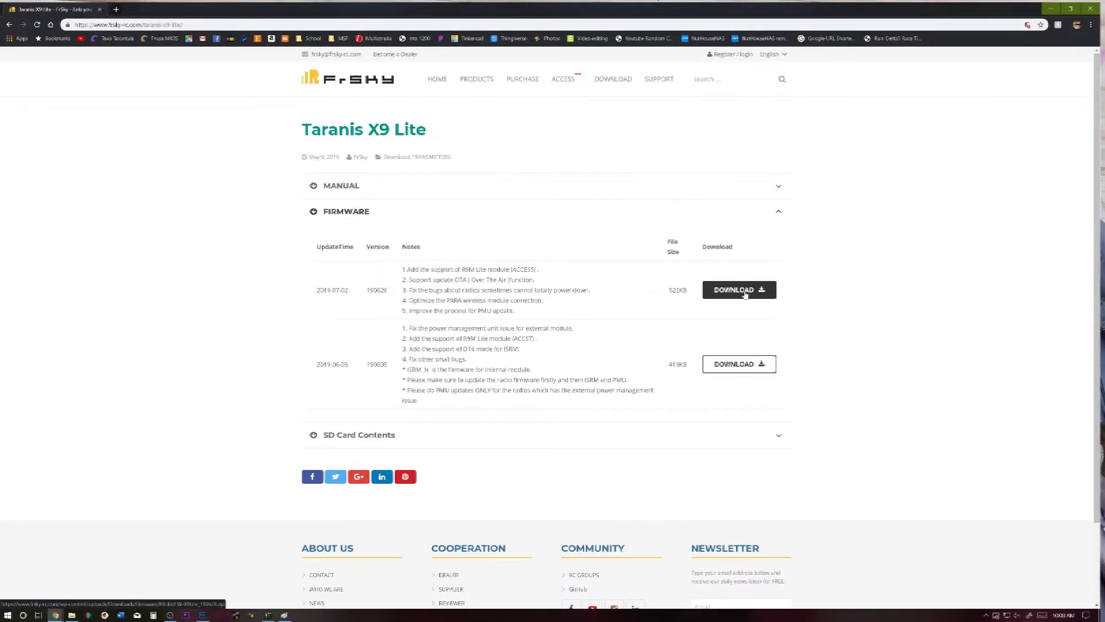
left_click(745, 292)
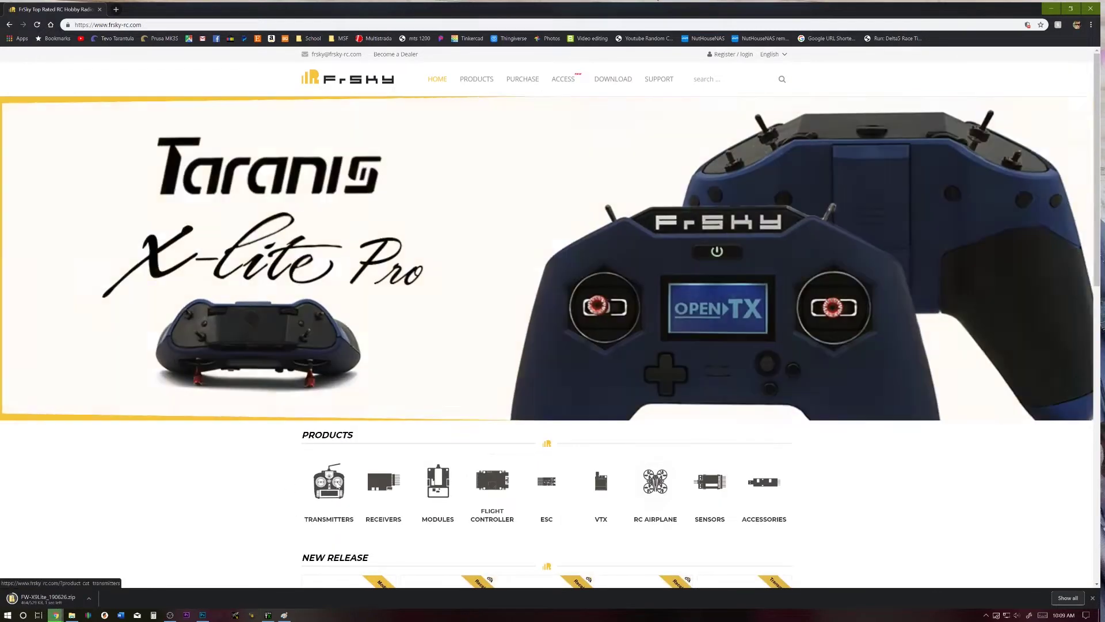
Look up the Taranis X9 Lite's 128*64 LCD resolution in its FrSky product specifications.
left_click(338, 486)
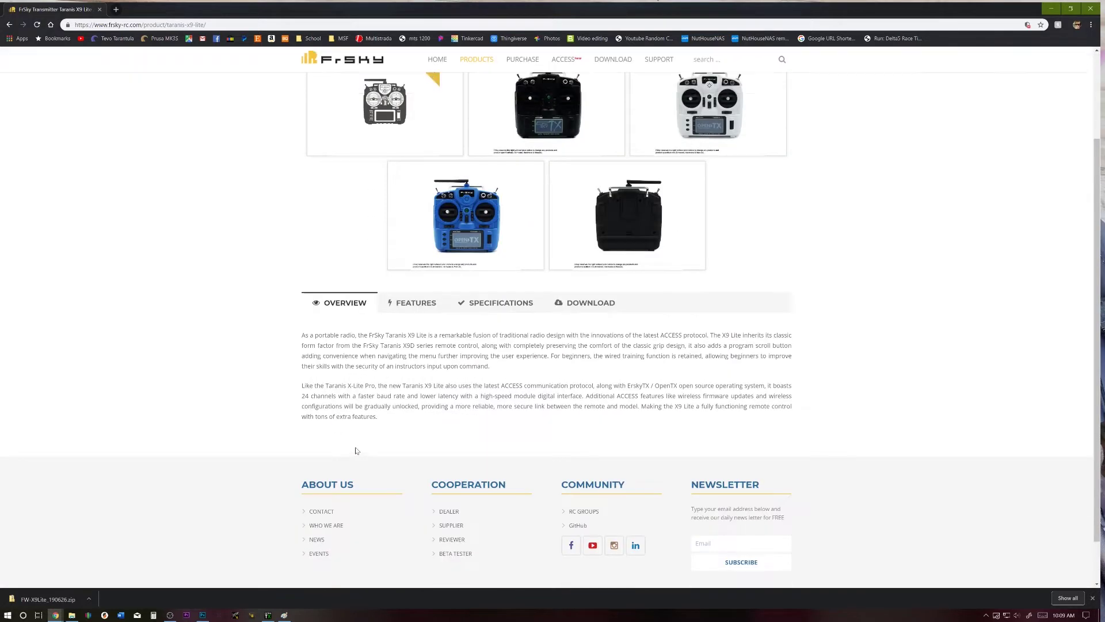
left_click(497, 303)
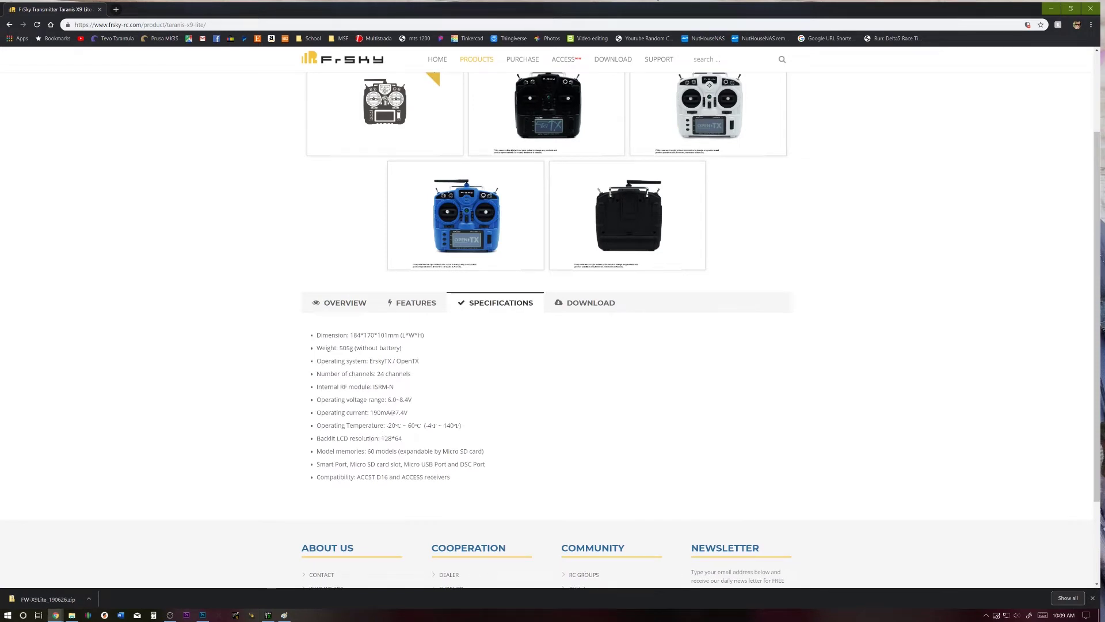
left_click_drag(382, 438, 403, 439)
Resize the Paint canvas by pixels, entering 12864 as the horizontal size.
left_click(285, 614)
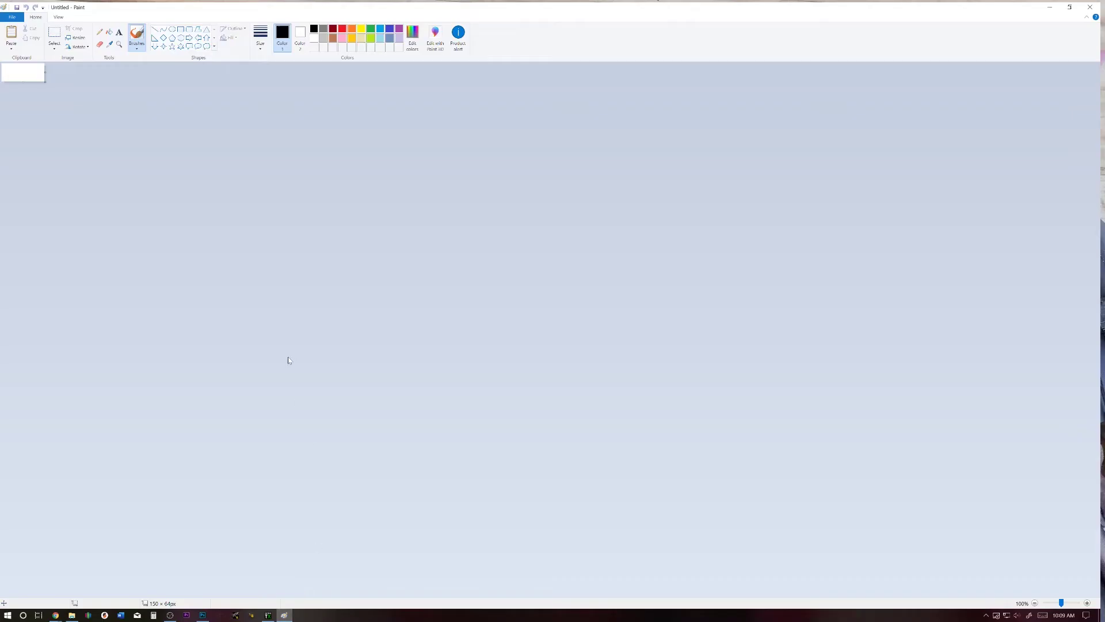
left_click(75, 37)
left_click(95, 78)
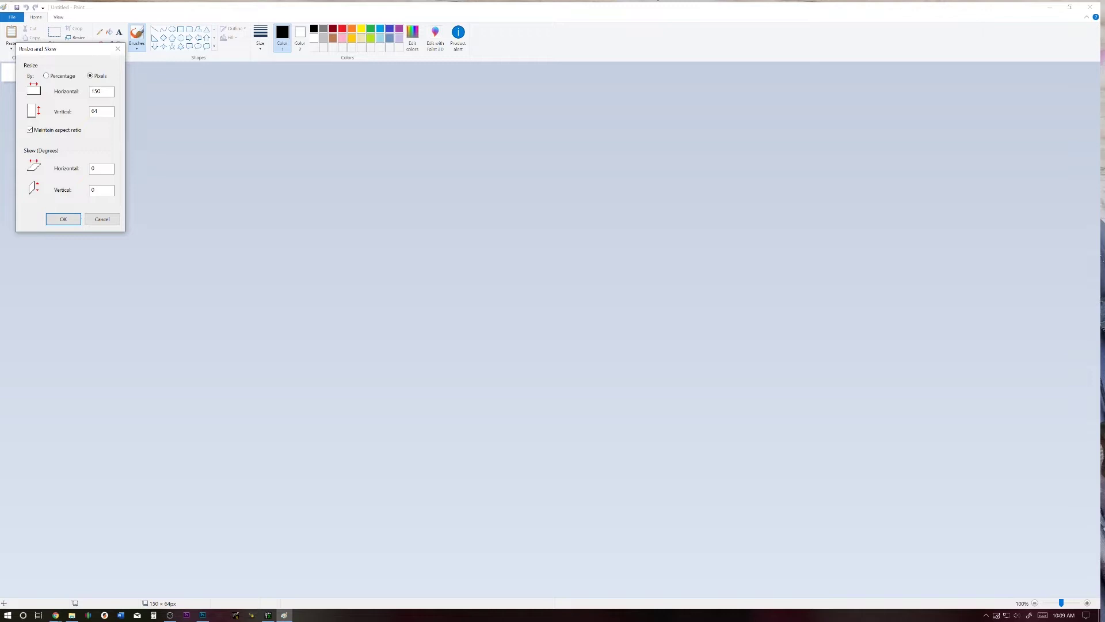
double_click(95, 91)
type("12")
type("8")
type("6")
type("4")
left_click(69, 220)
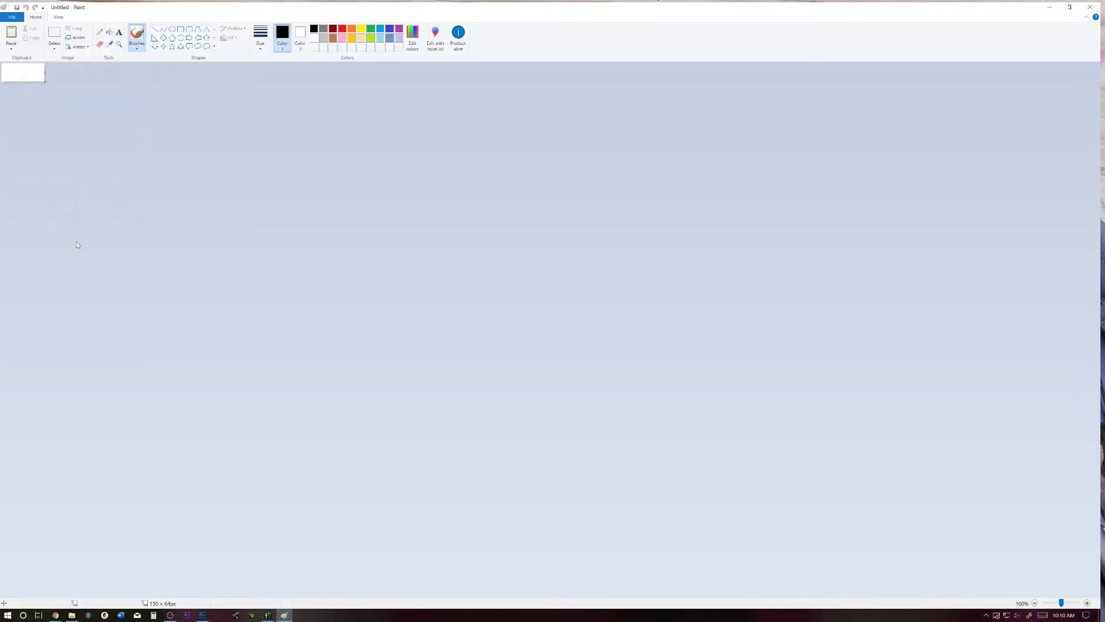
Zoom the canvas to 800% and paint two thick black brush strokes across it.
left_click(119, 44)
left_click(38, 78)
left_click(54, 91)
left_click(91, 114)
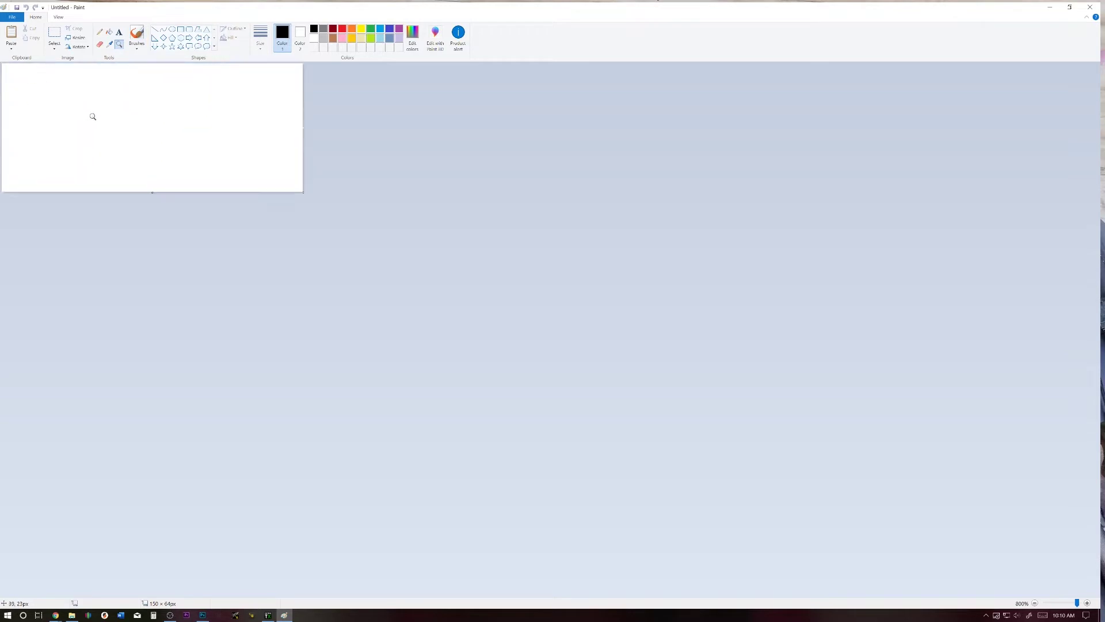
left_click(91, 114)
left_click(137, 34)
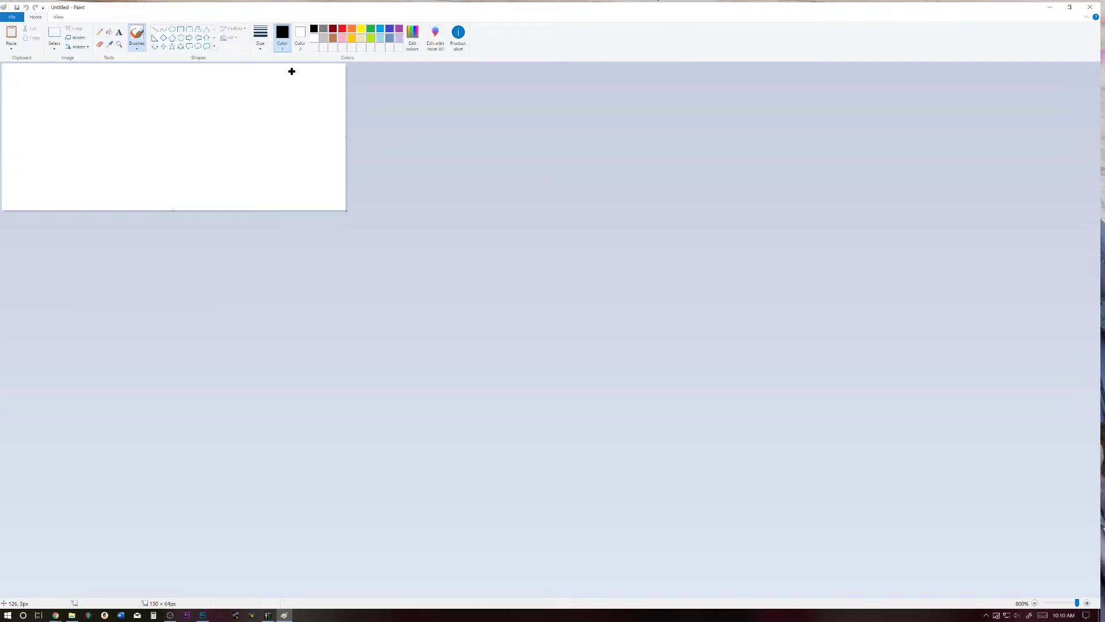
left_click_drag(53, 93, 212, 95)
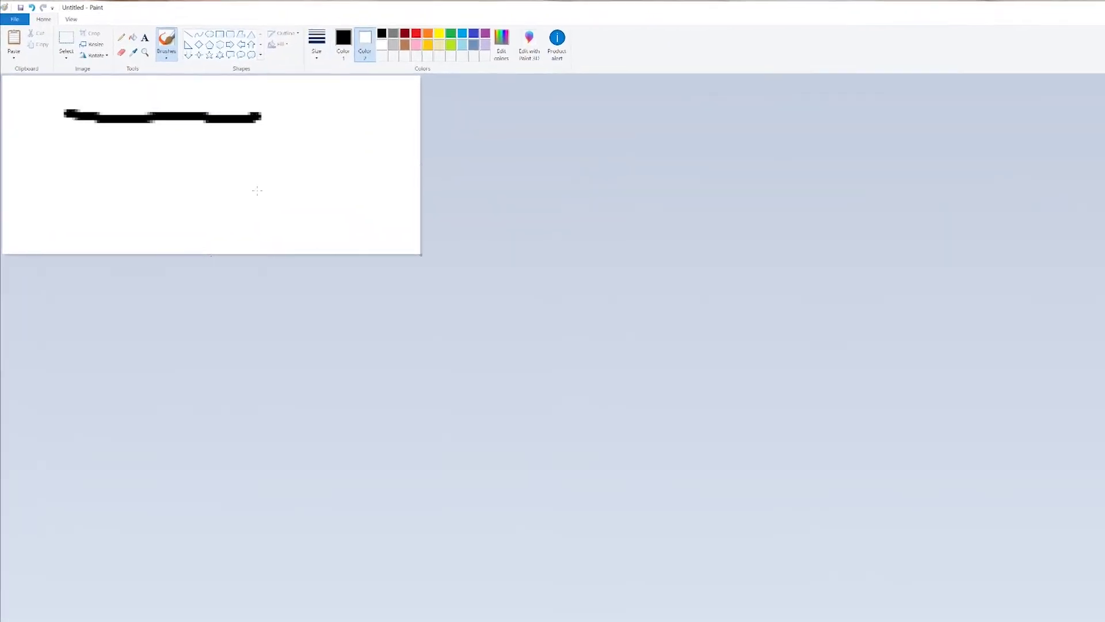
left_click_drag(272, 116, 34, 127)
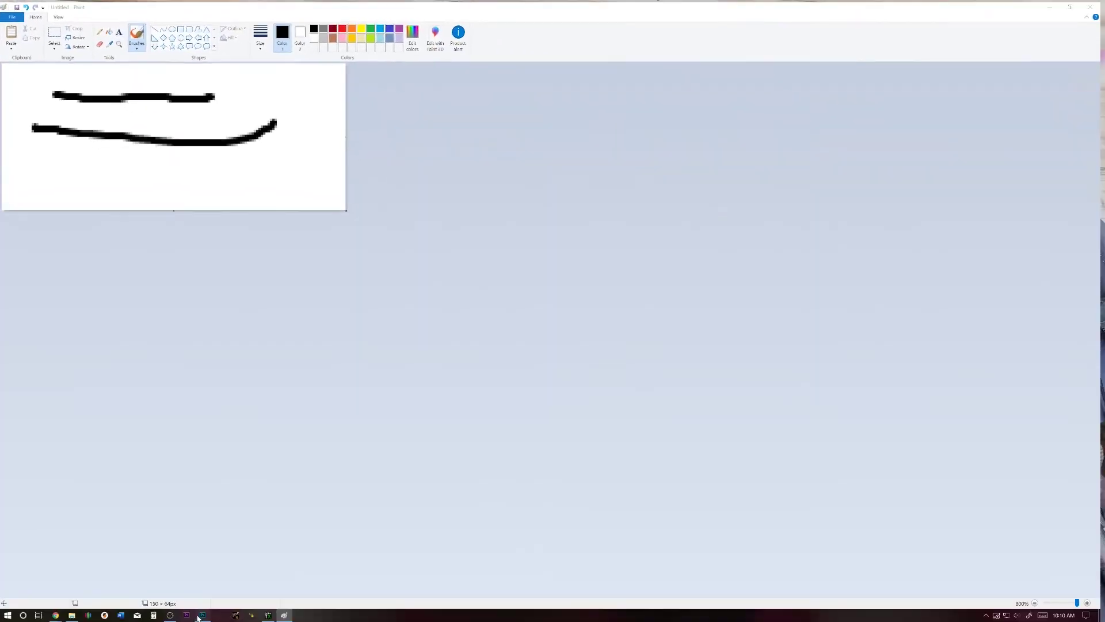
left_click(201, 615)
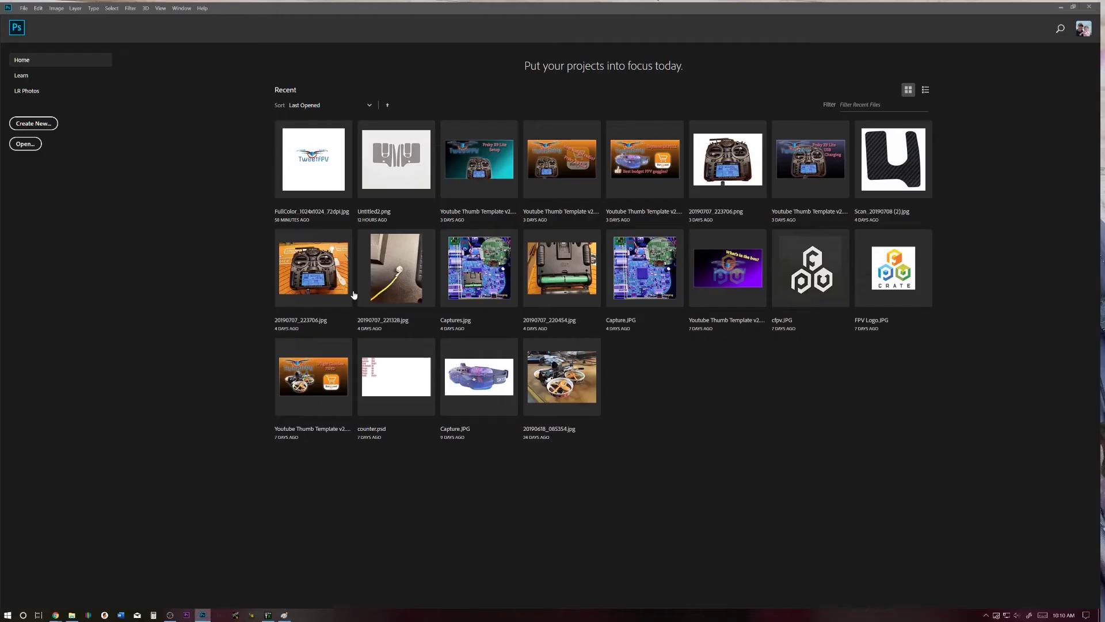
Create Untitled-1, a white 128 × 64 px RGB document from the Custom 128x64 preset.
left_click(33, 146)
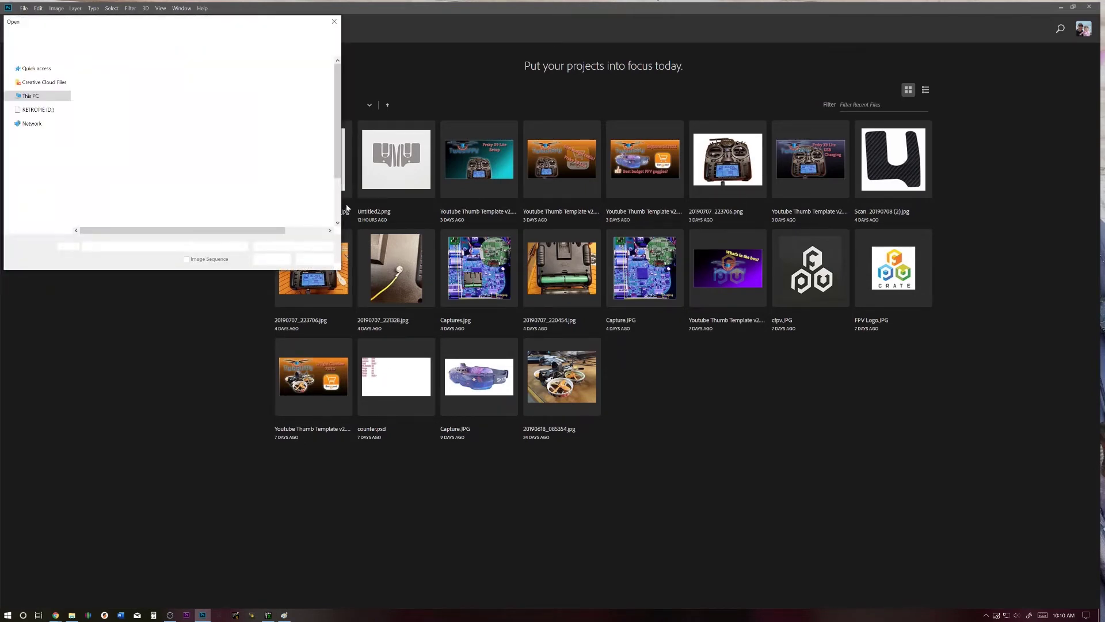
key("Escape")
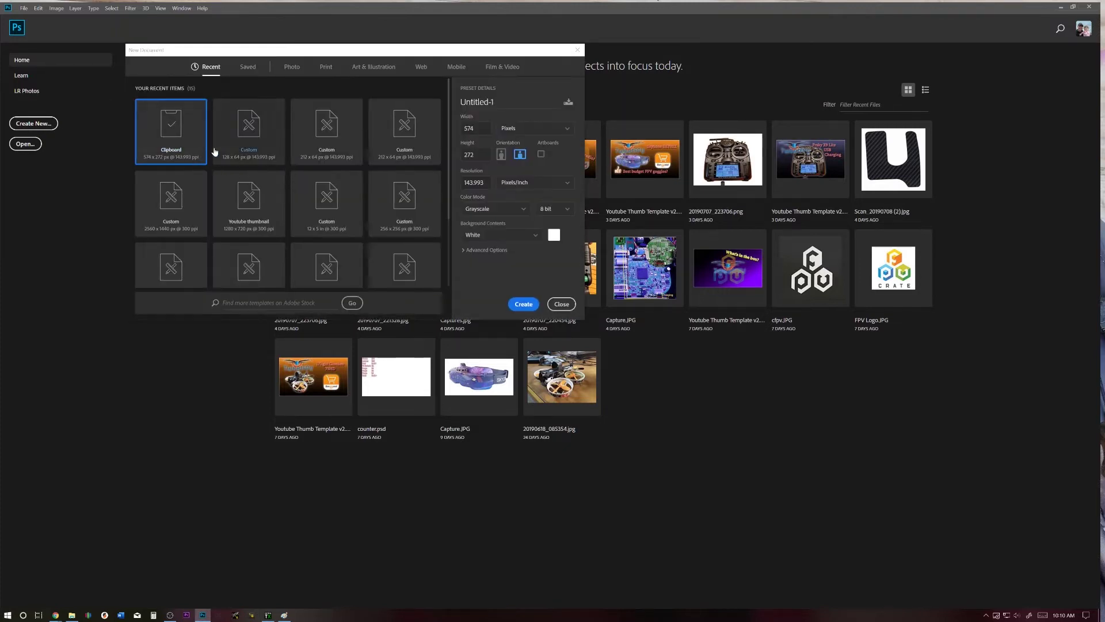
left_click(246, 134)
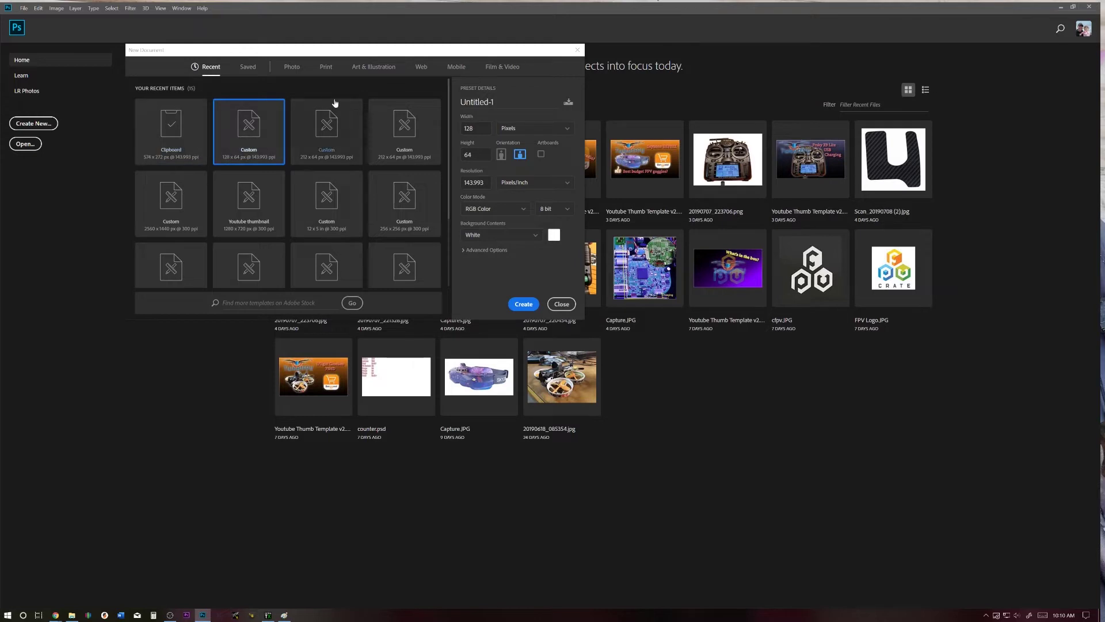
key("Tab")
left_click(527, 306)
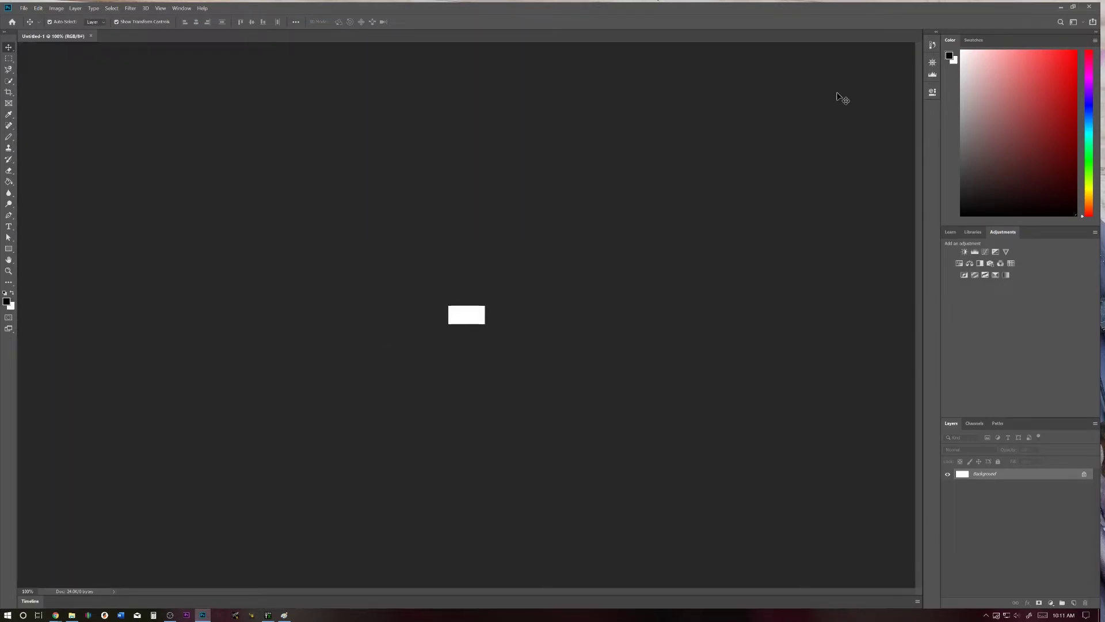
Place the full-colour TweetFPV logo from the Logos folder onto the 128 × 64 canvas.
left_click(933, 63)
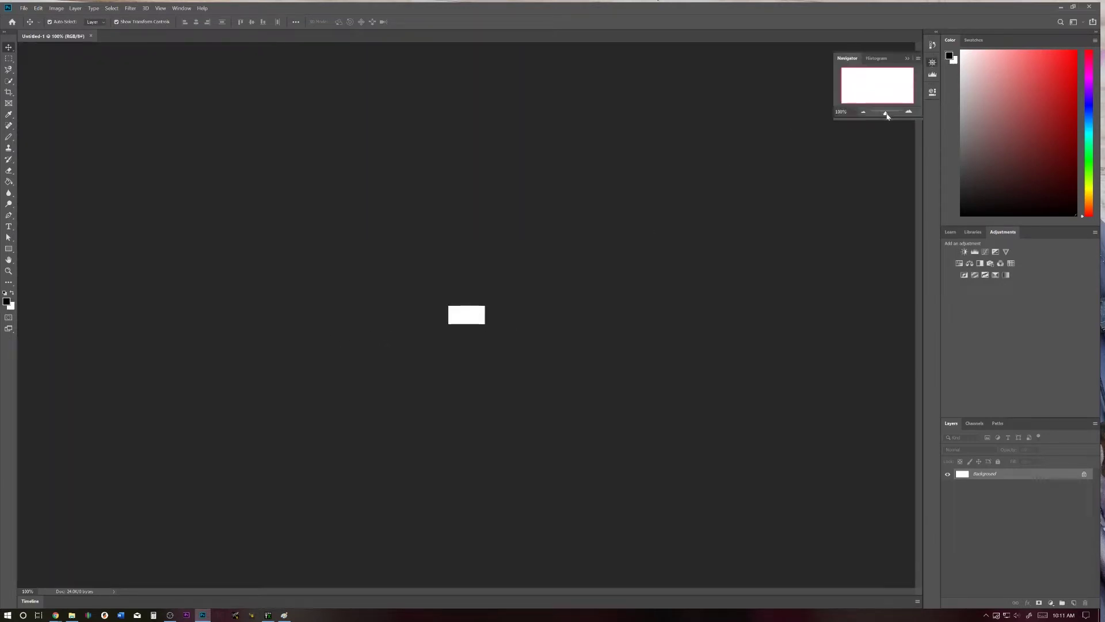
left_click_drag(887, 116, 895, 119)
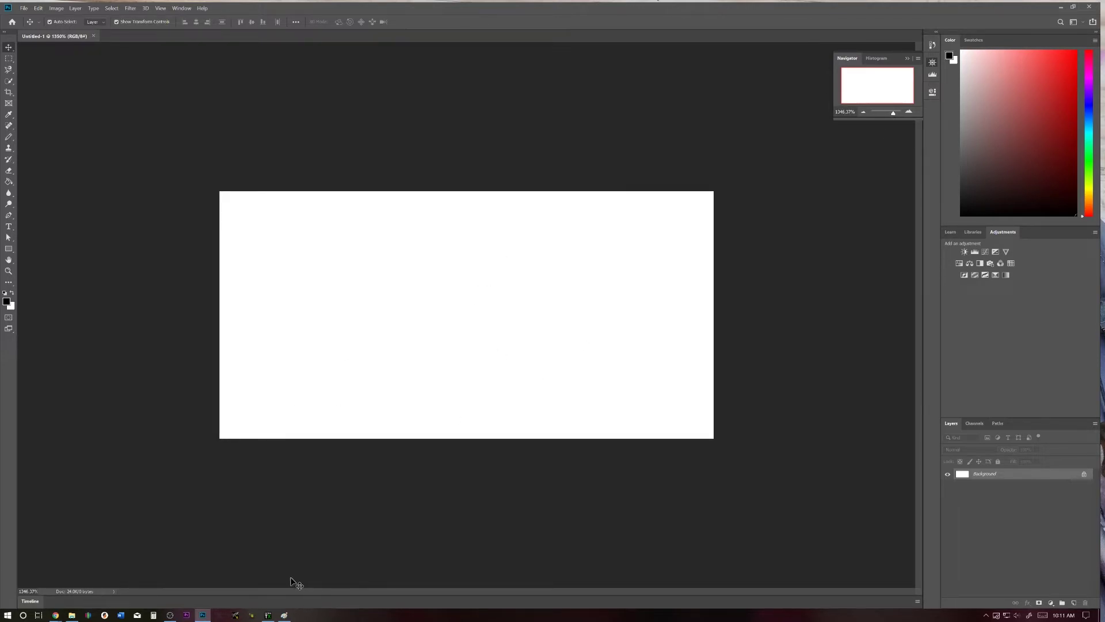
left_click(71, 615)
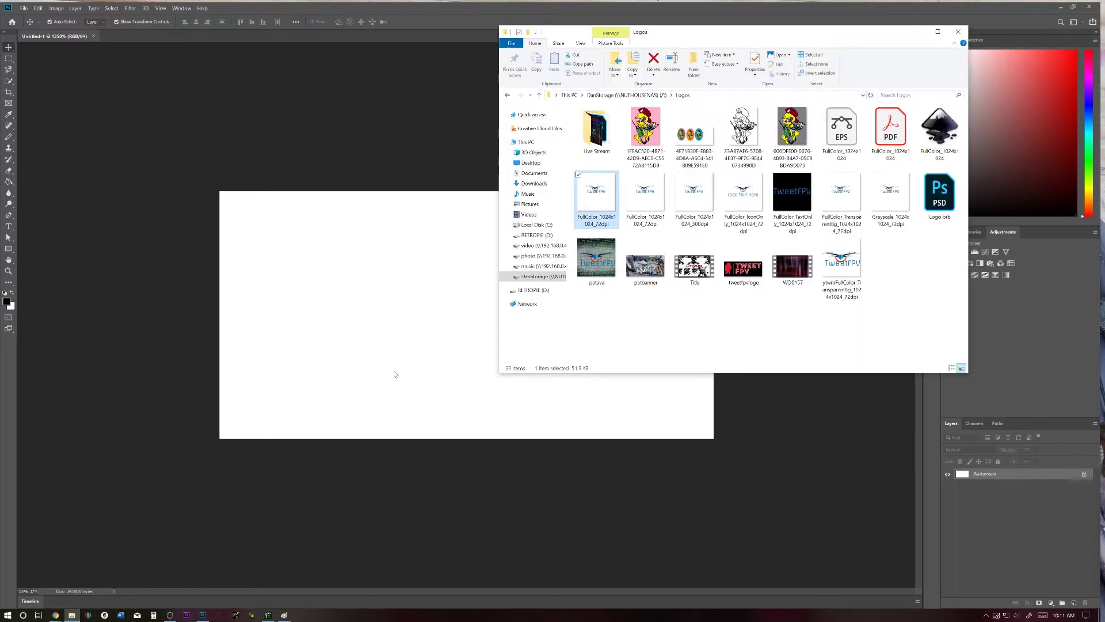
left_click(464, 368)
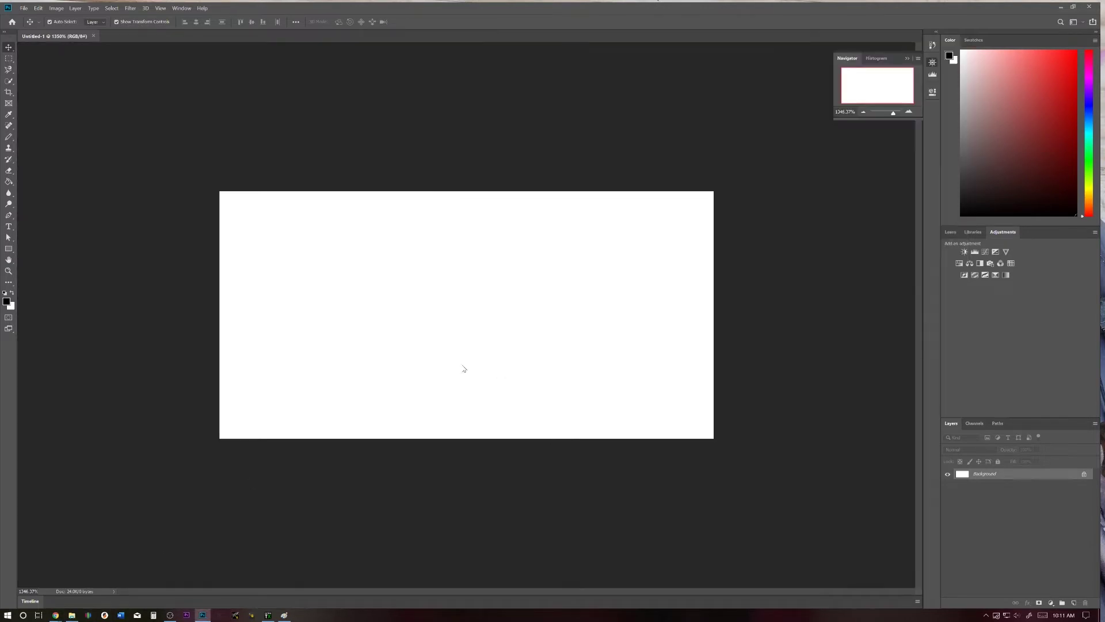
left_click_drag(464, 368, 462, 366)
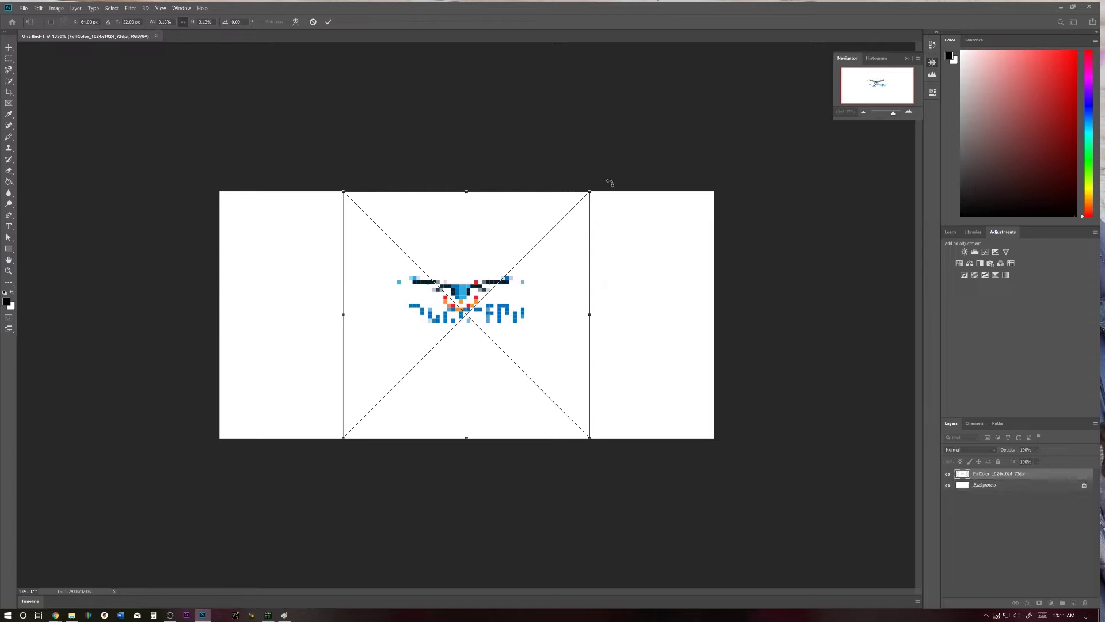
Scale and recentre the logo so it spans the canvas width, then commit the transform.
left_click_drag(590, 191, 832, 49)
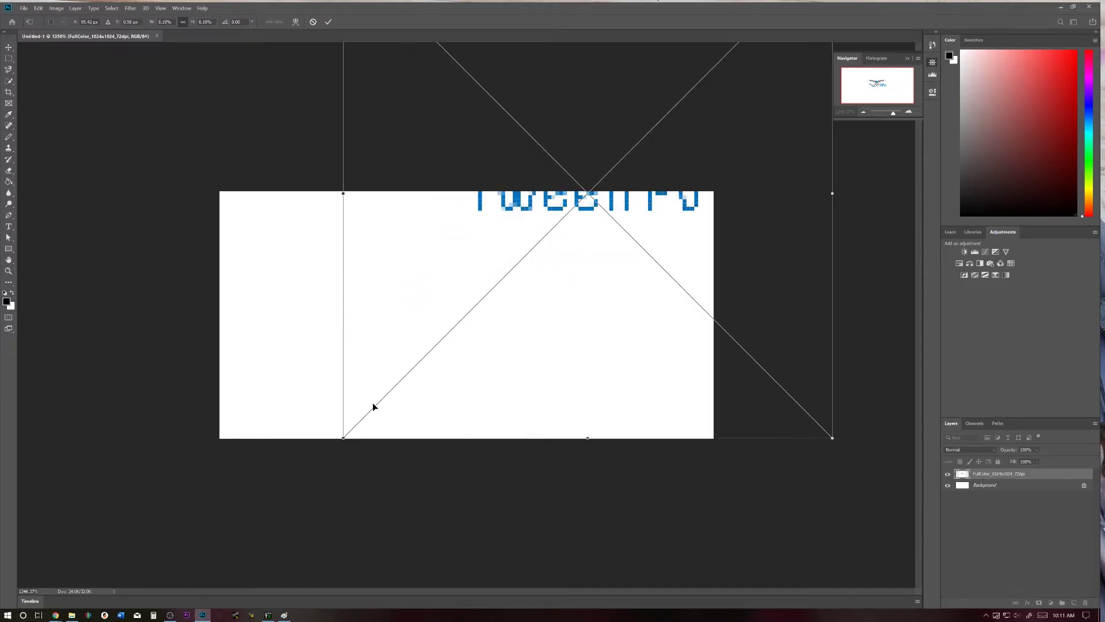
left_click_drag(536, 291, 340, 466)
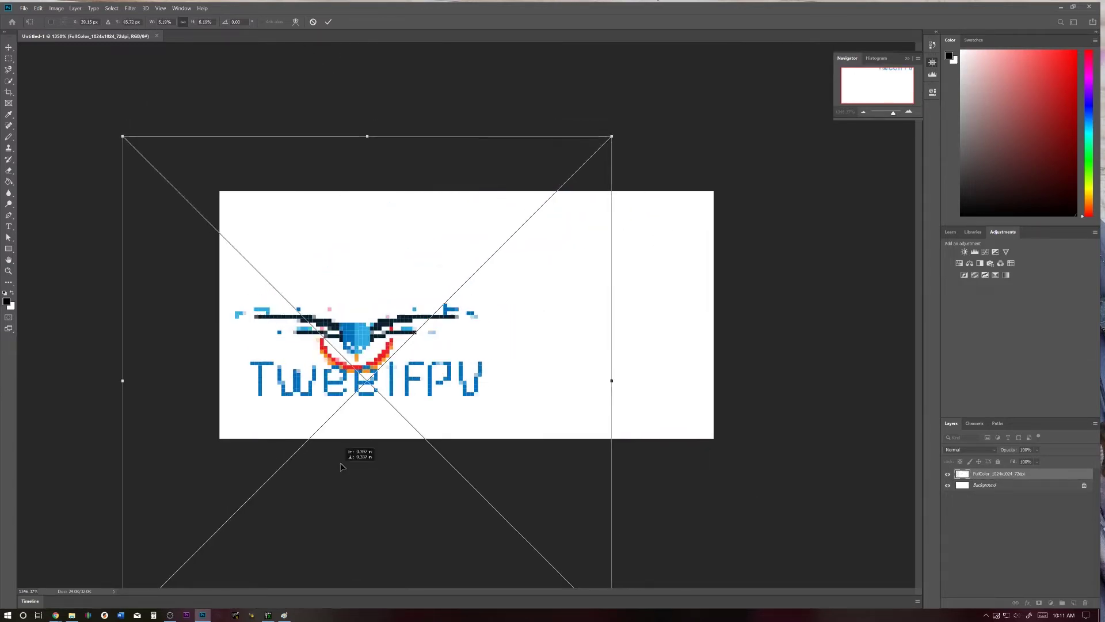
left_click_drag(632, 123, 956, 3)
left_click_drag(551, 223, 506, 339)
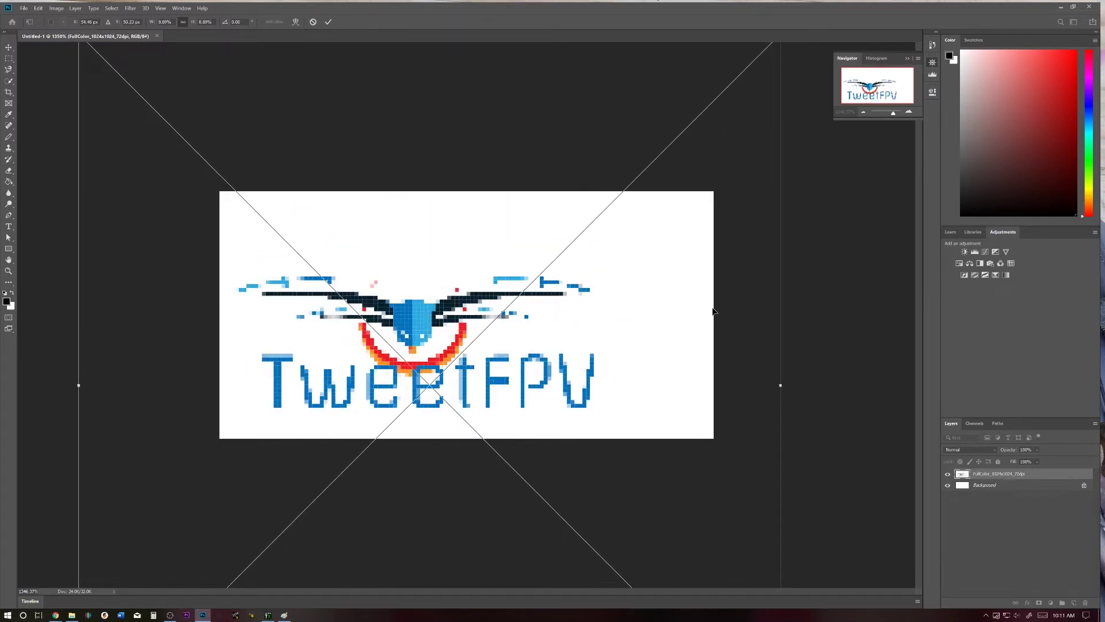
left_click_drag(895, 115, 891, 113)
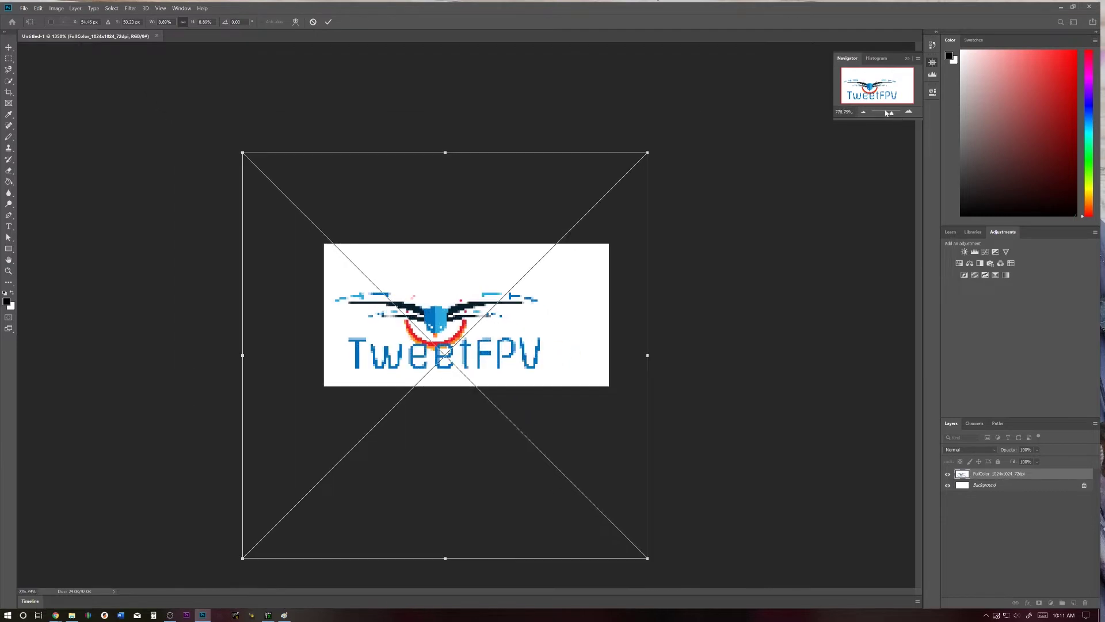
left_click_drag(649, 152, 732, 69)
left_click_drag(458, 335, 450, 351)
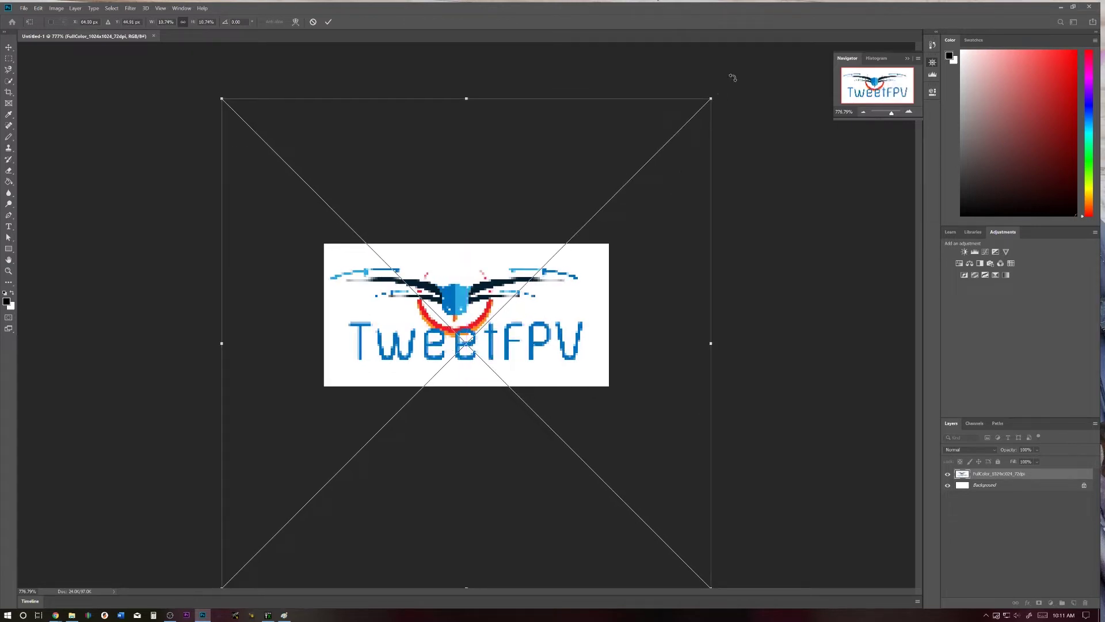
left_click_drag(713, 98, 753, 59)
mouse_move(471, 308)
left_mouse_down()
mouse_move(450, 328)
mouse_move(466, 324)
left_mouse_up()
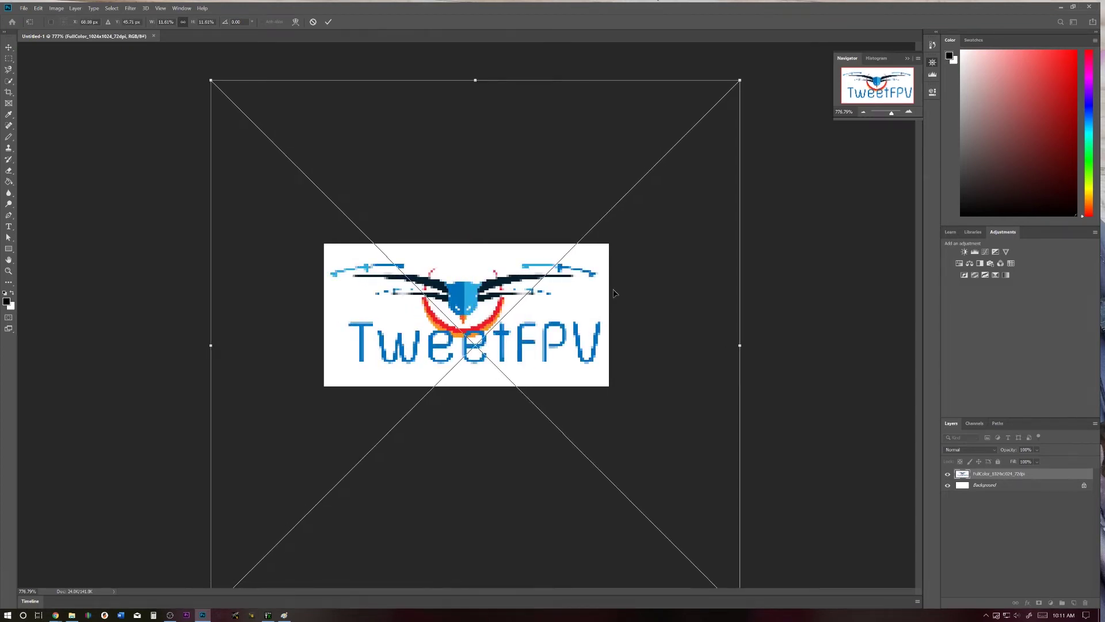
key("Return")
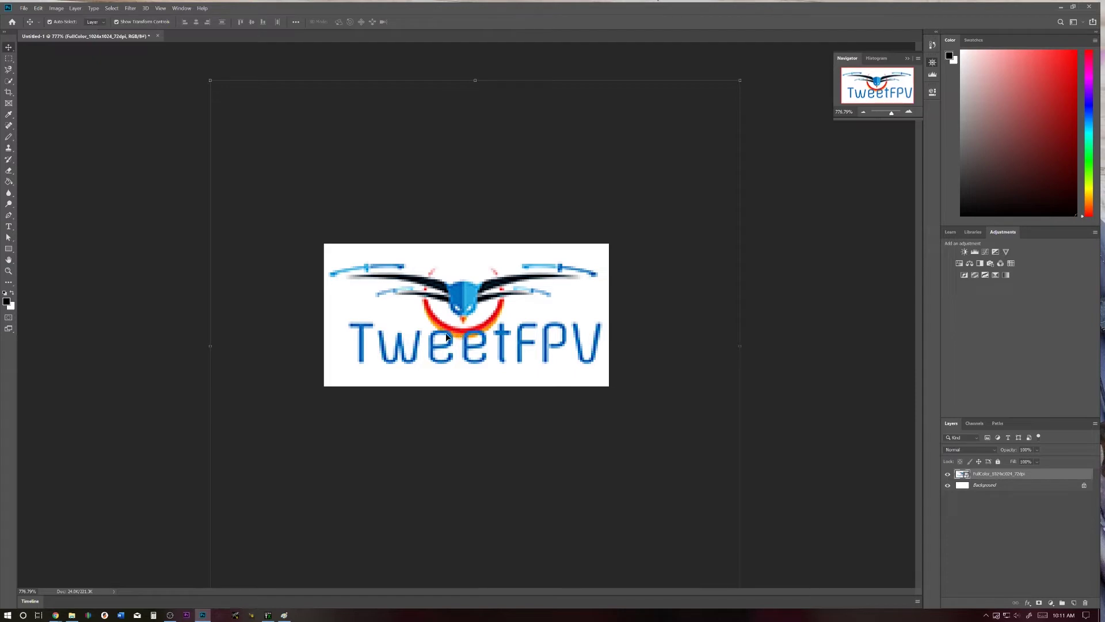
Add a Threshold adjustment at level 237 to make the logo pure black and white.
left_click(998, 233)
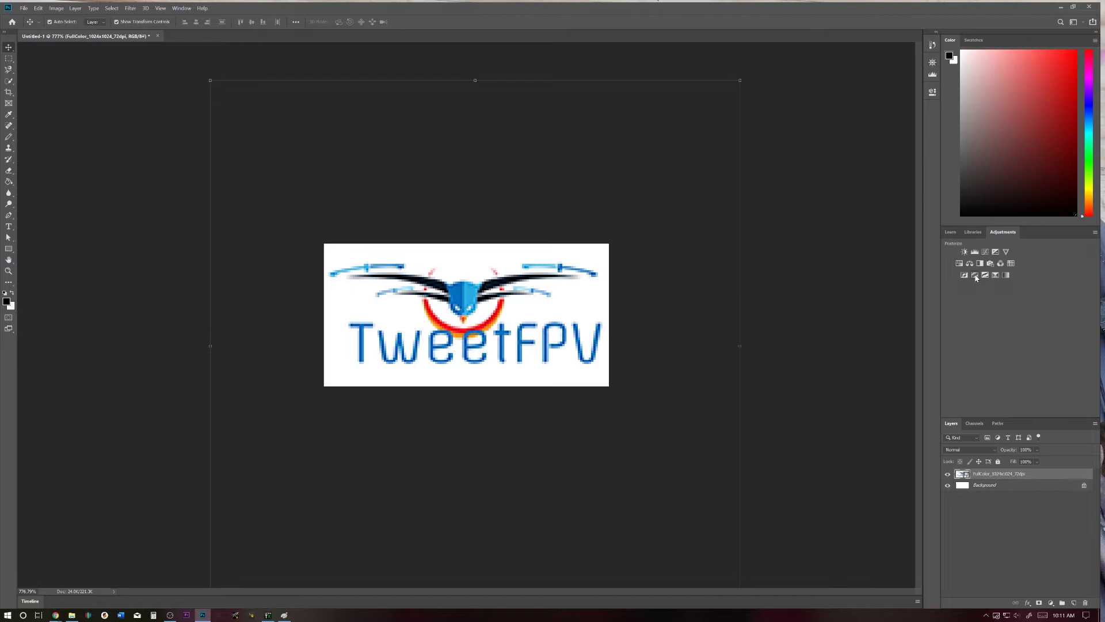
left_click(984, 275)
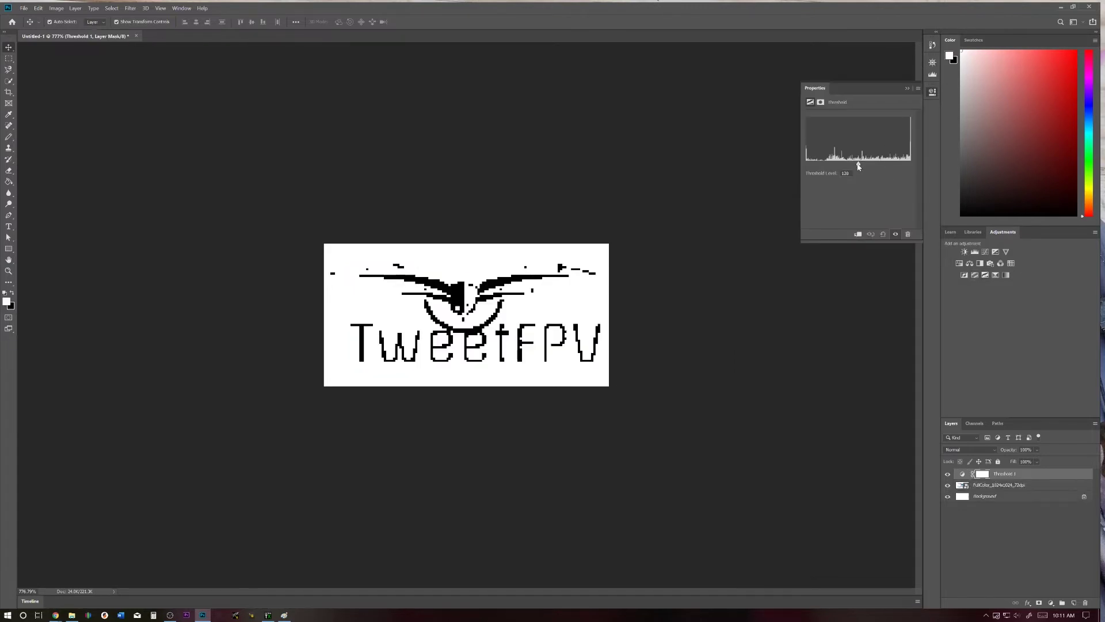
left_click_drag(859, 167, 881, 166)
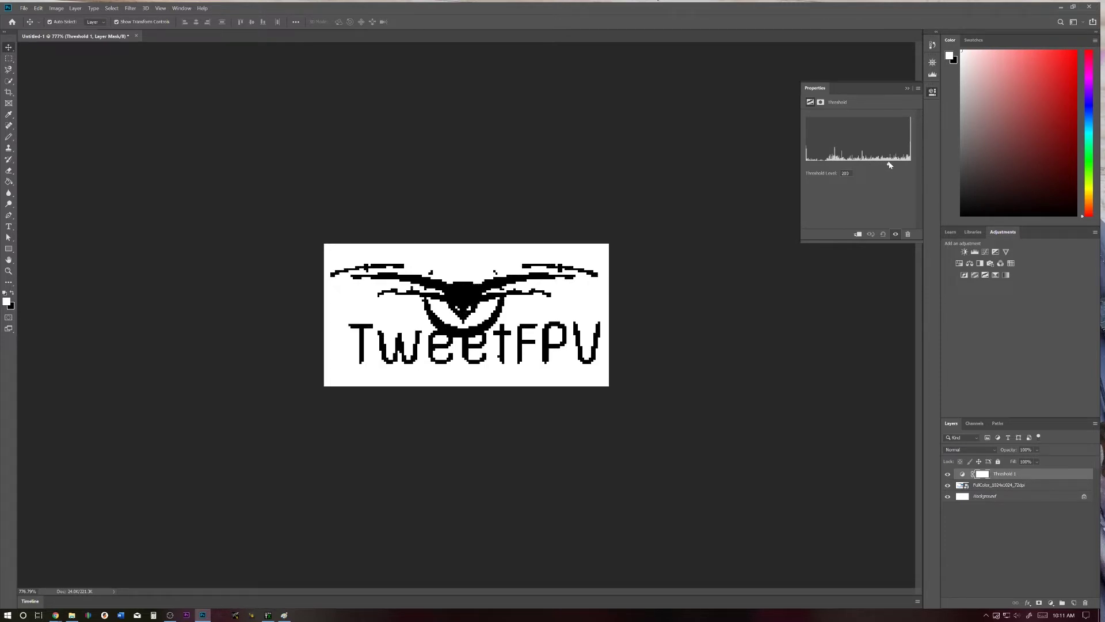
mouse_move(890, 165)
left_mouse_down()
mouse_move(920, 164)
mouse_move(904, 167)
left_mouse_up()
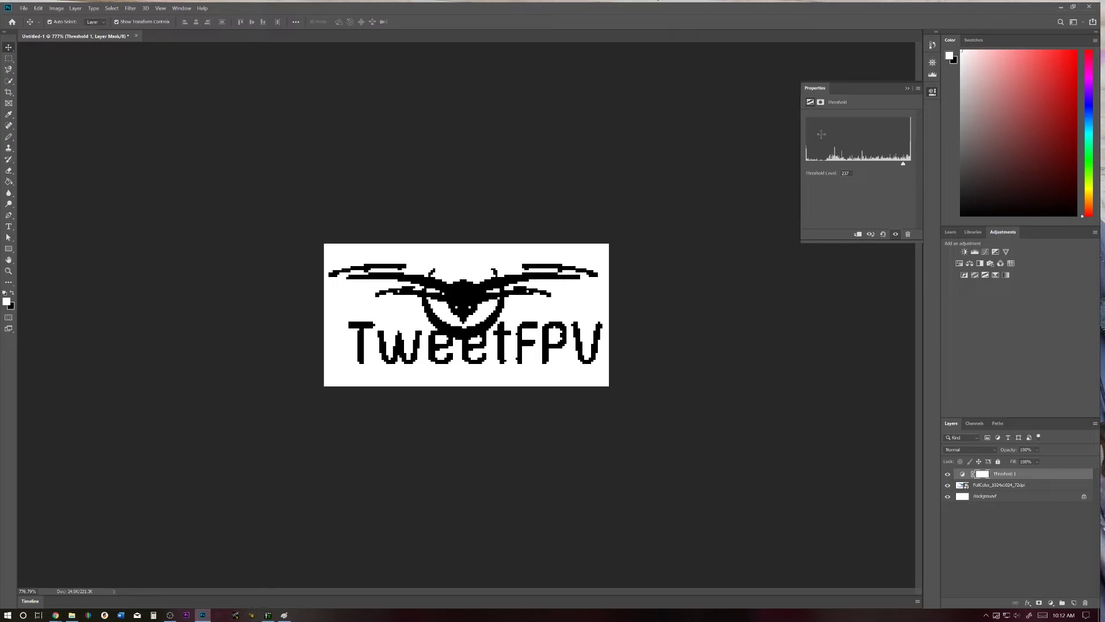
left_click(821, 103)
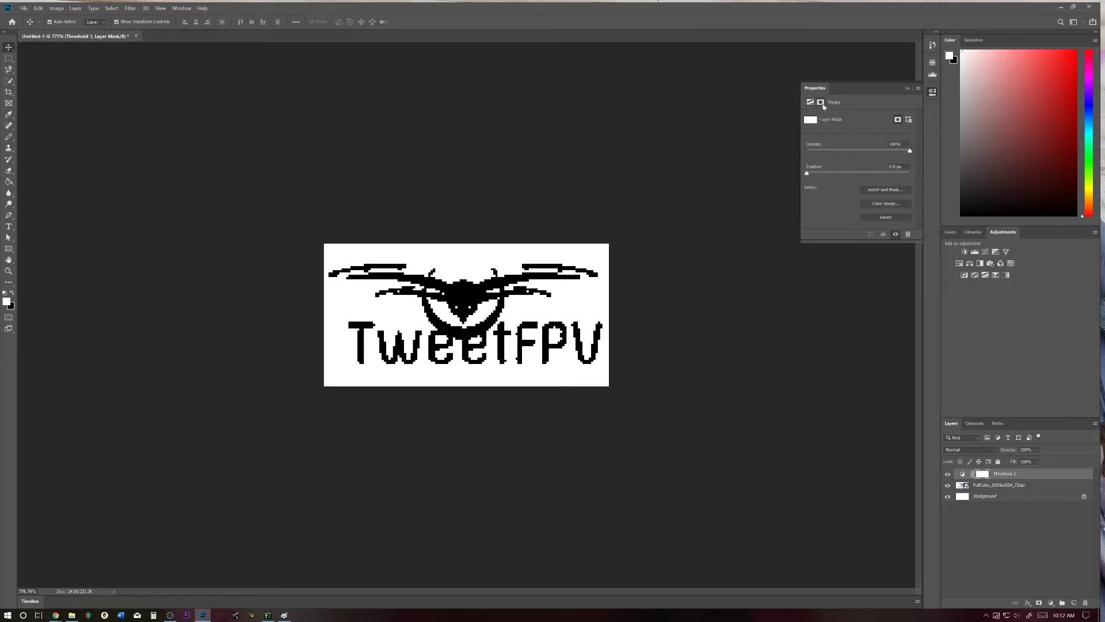
left_click(811, 102)
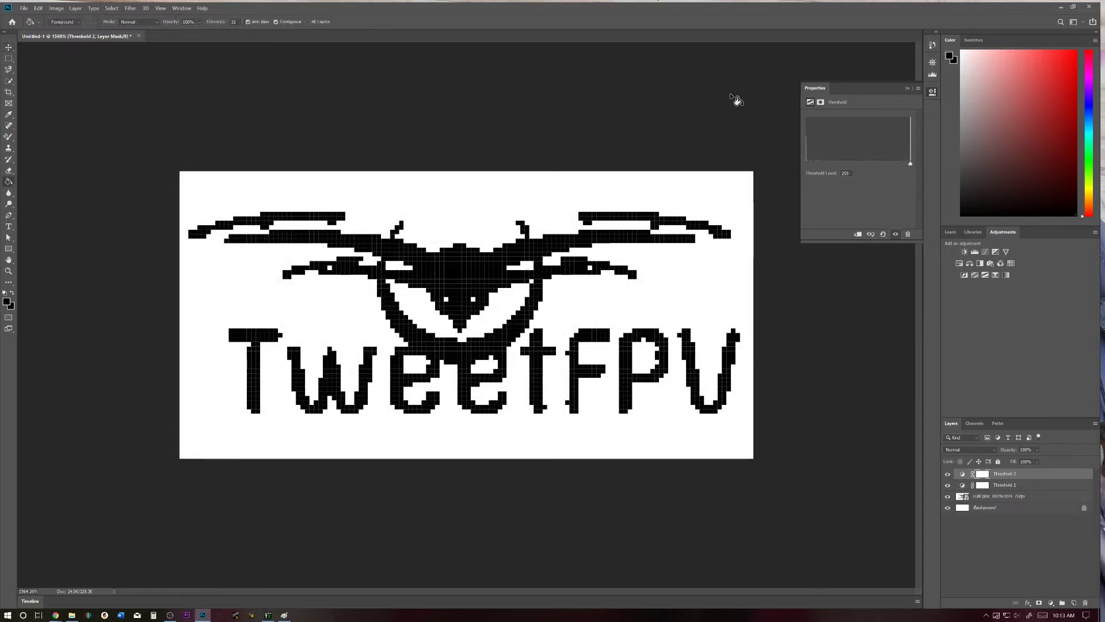
Save the logo to the Desktop as a 24-bit BMP named 'x9 lite logo' with default options.
left_click(9, 48)
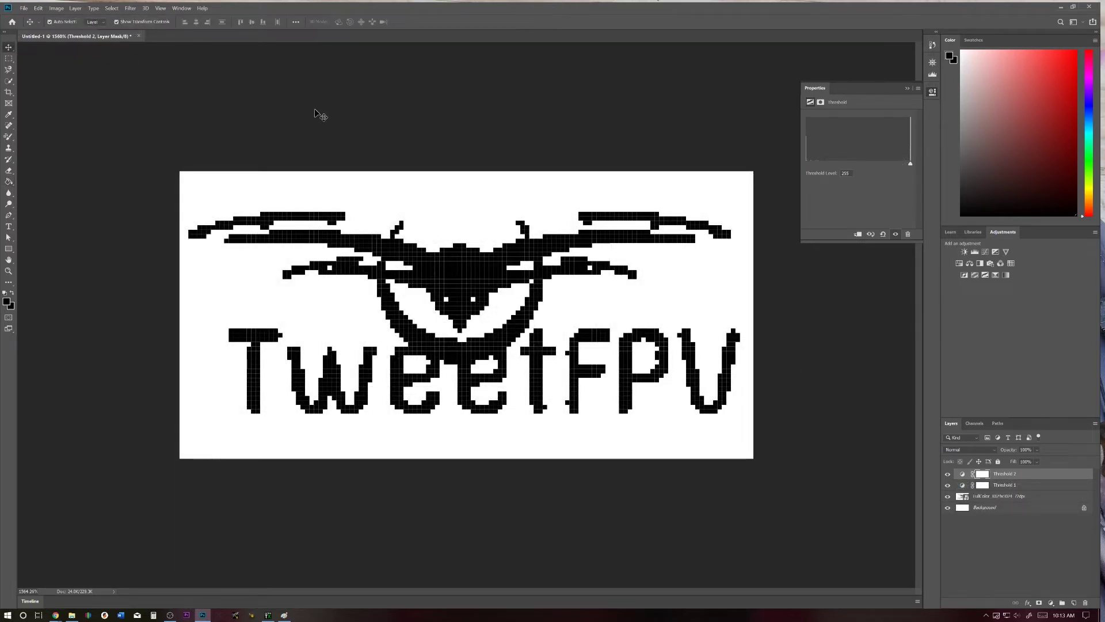
left_click(23, 8)
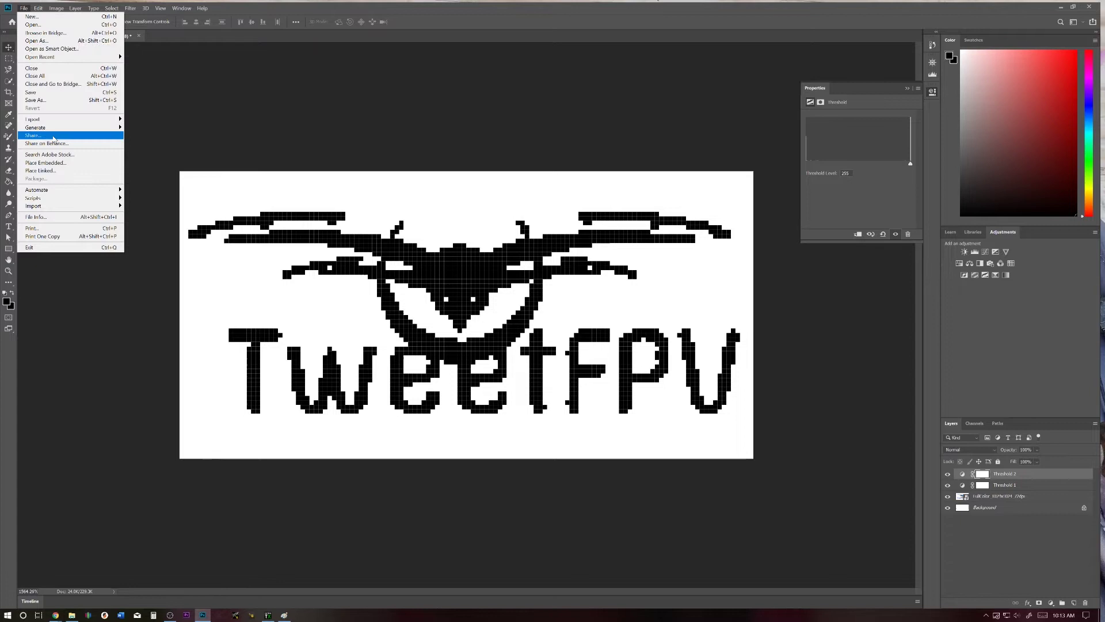
left_click(57, 100)
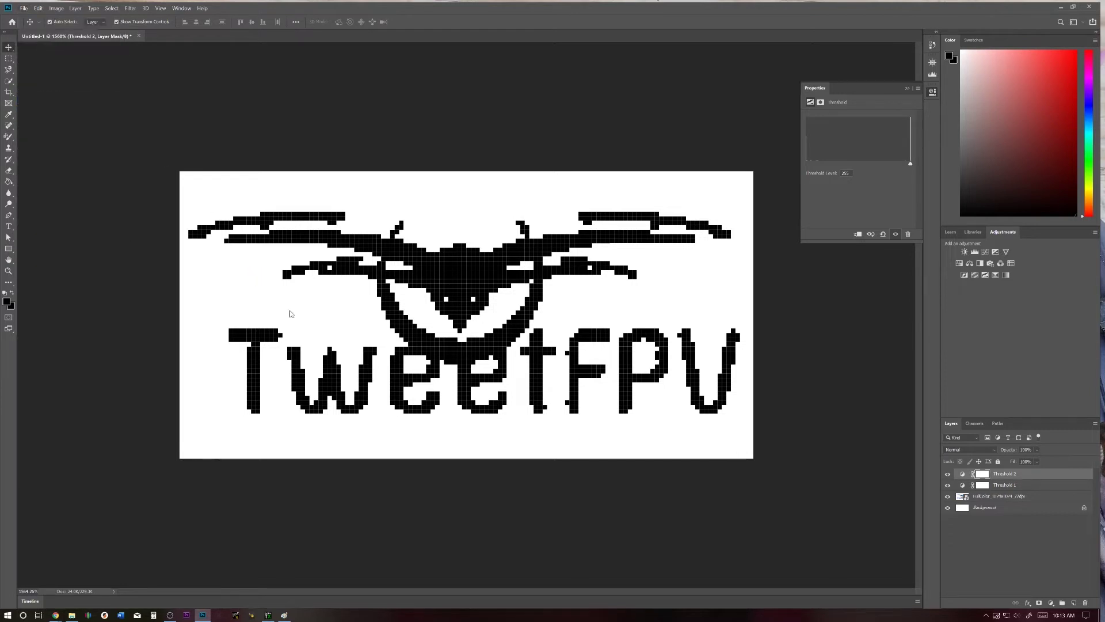
left_click(122, 223)
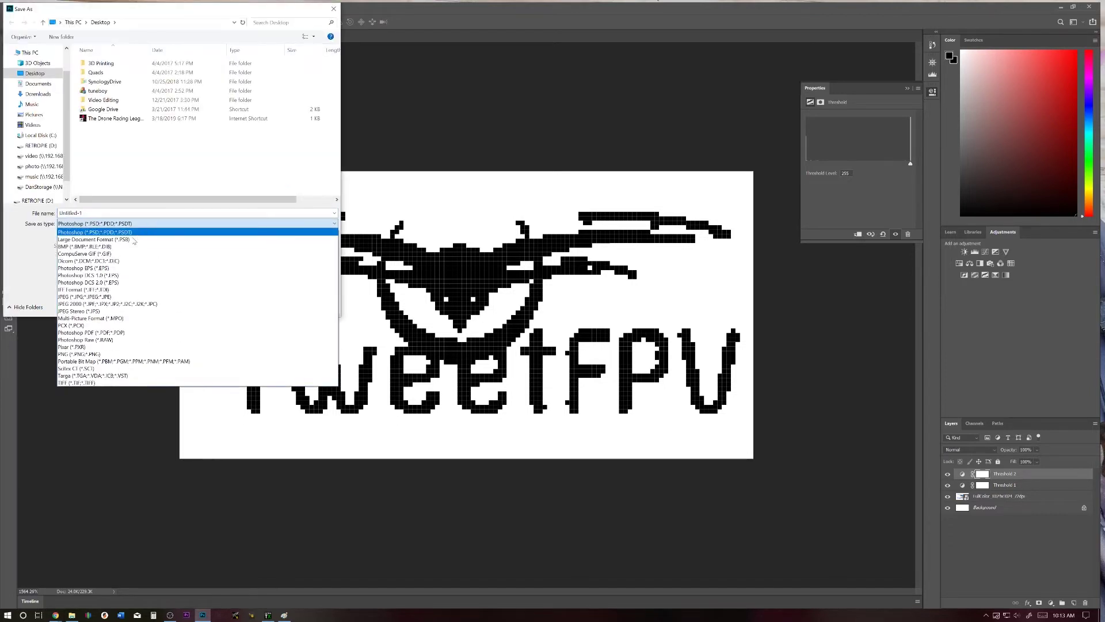
left_click(125, 249)
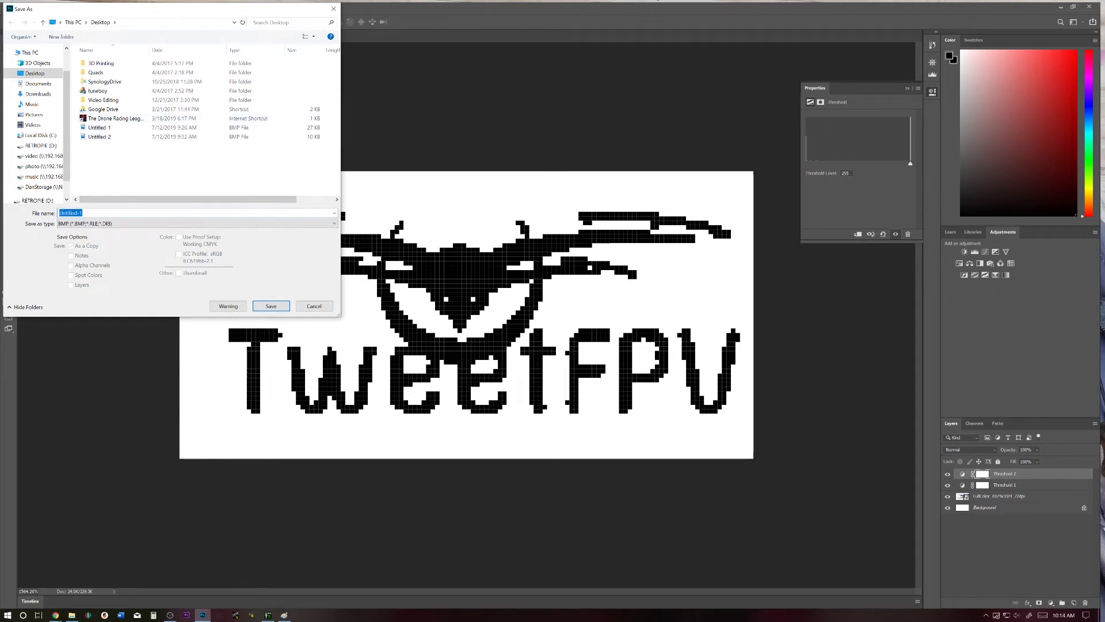
type("tx")
type("9 lite logo")
left_click(274, 308)
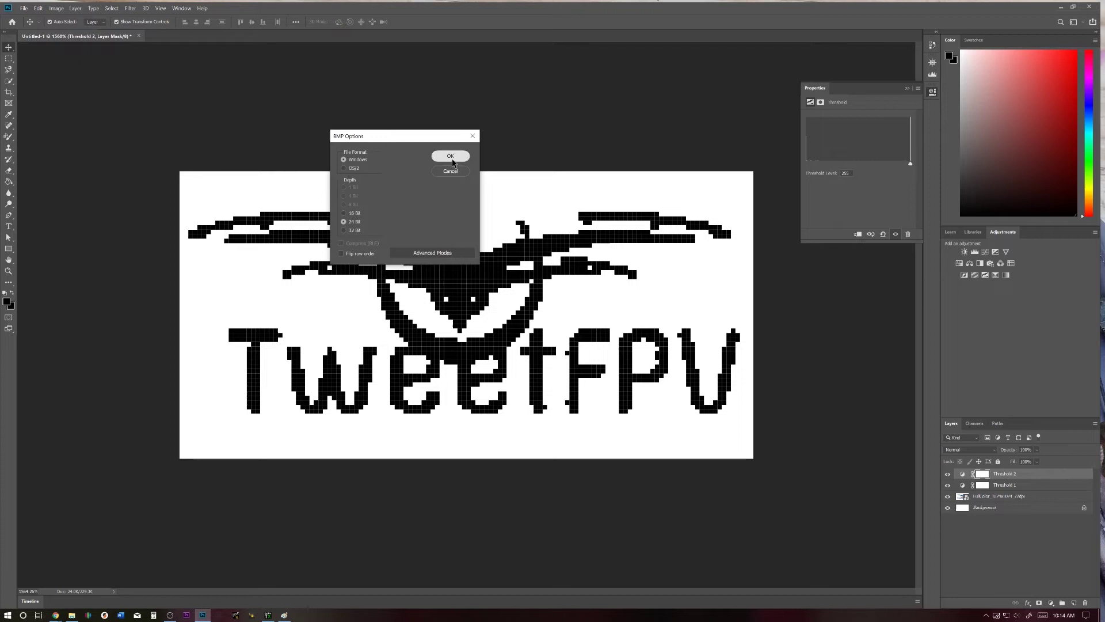
left_click(451, 160)
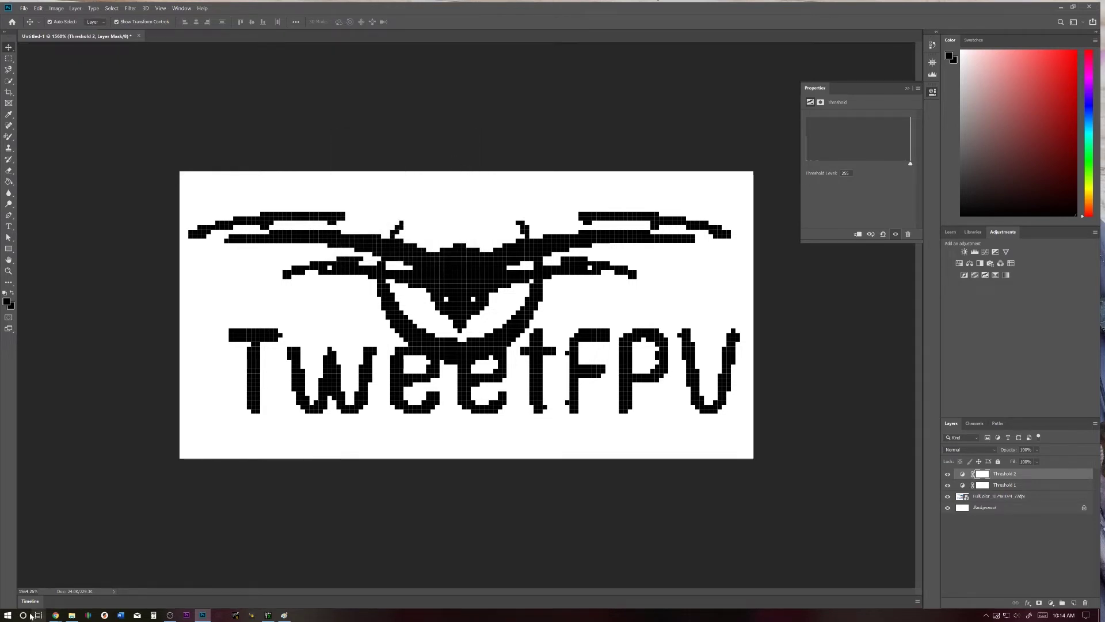
Open OpenTX Companion's Write Firmware to Radio window and browse to the FW-X9Lite_190626 folder.
mouse_move(268, 617)
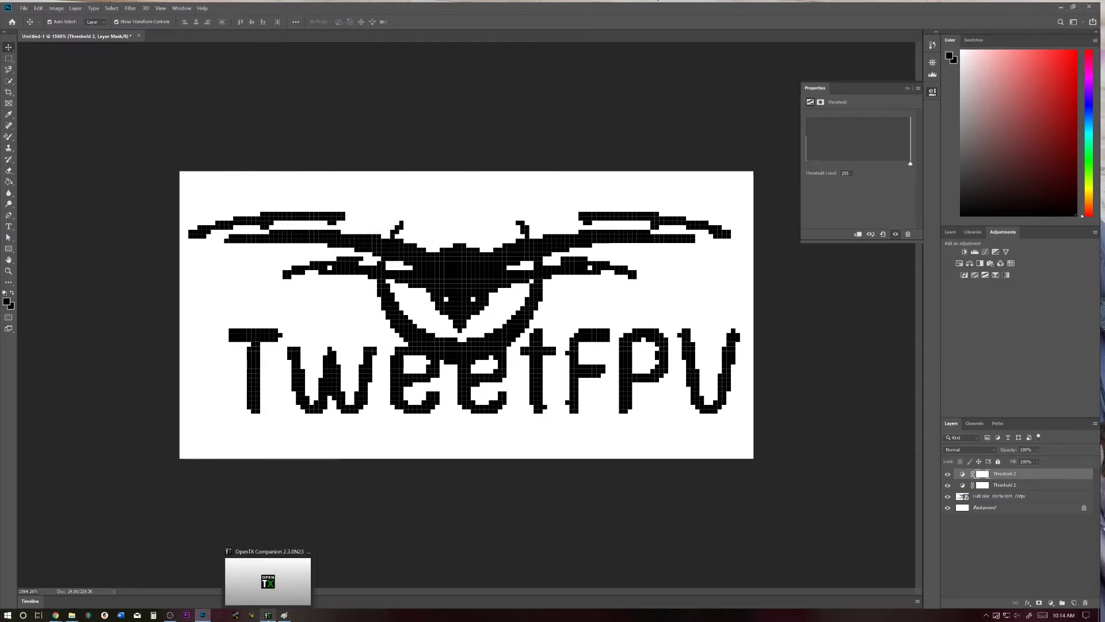
left_click(269, 615)
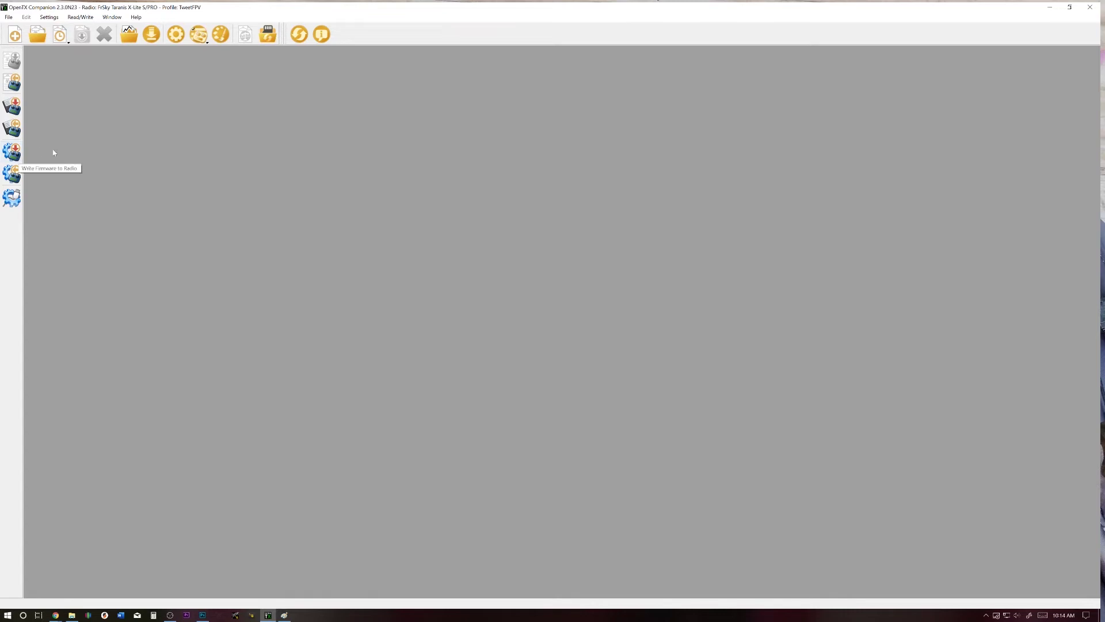
left_click(13, 153)
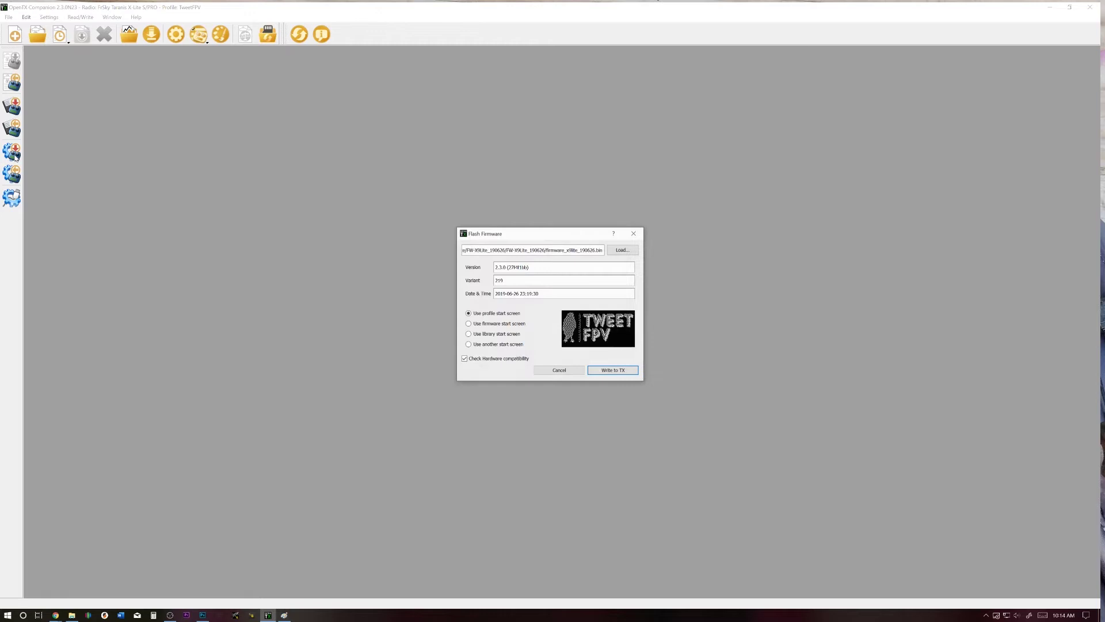
left_click(619, 253)
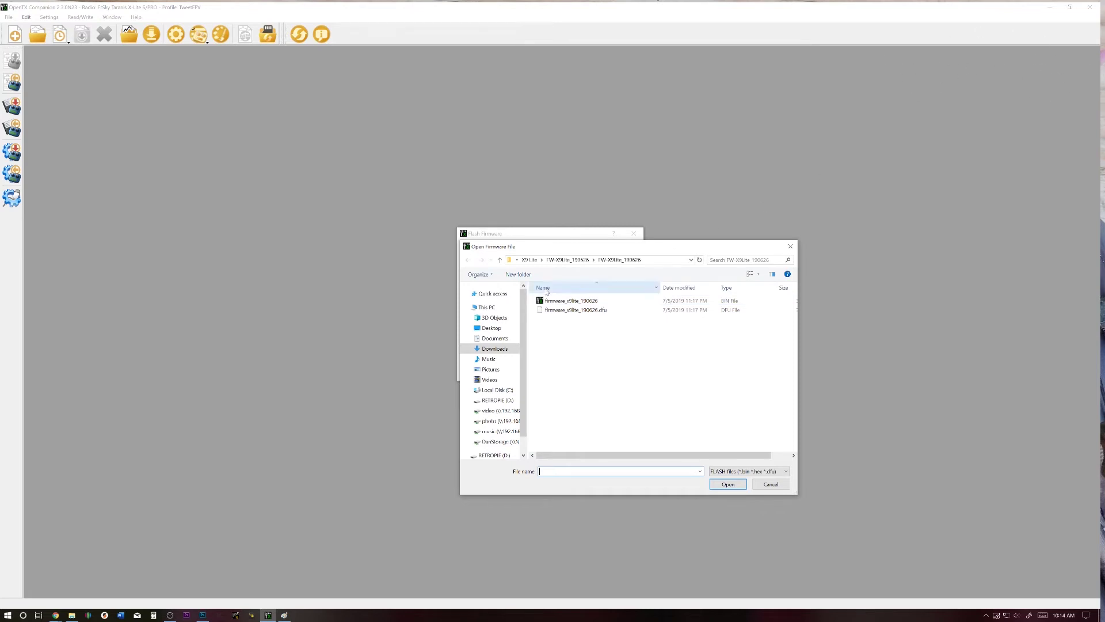
Load firmware_x9lite_190626 and set the 'x9 lite logo' BMP as the custom start screen.
double_click(563, 303)
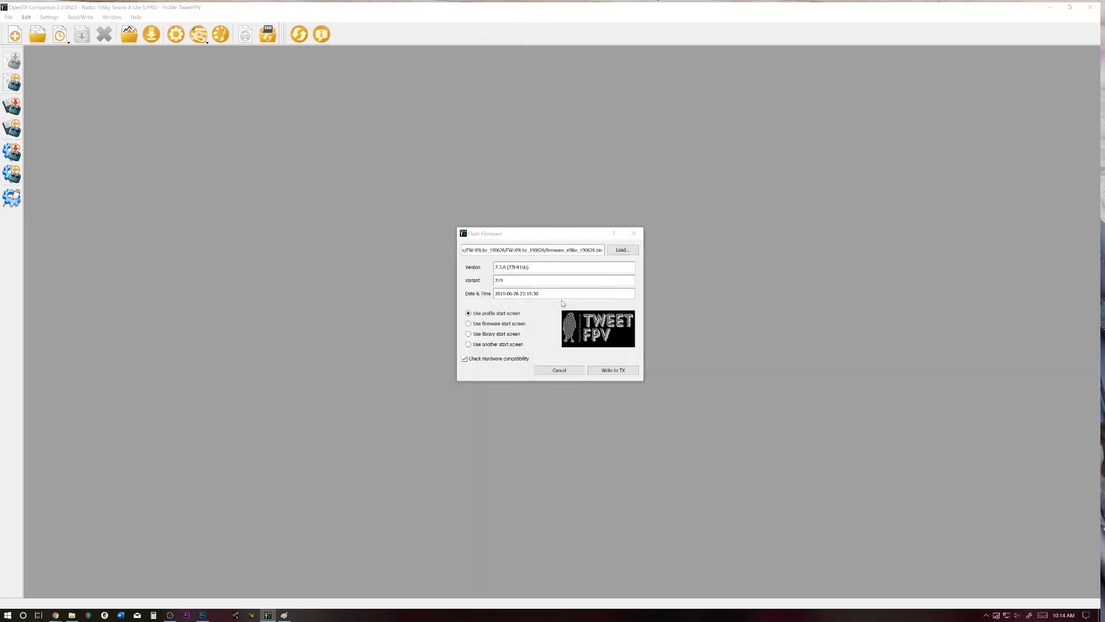
left_click(487, 347)
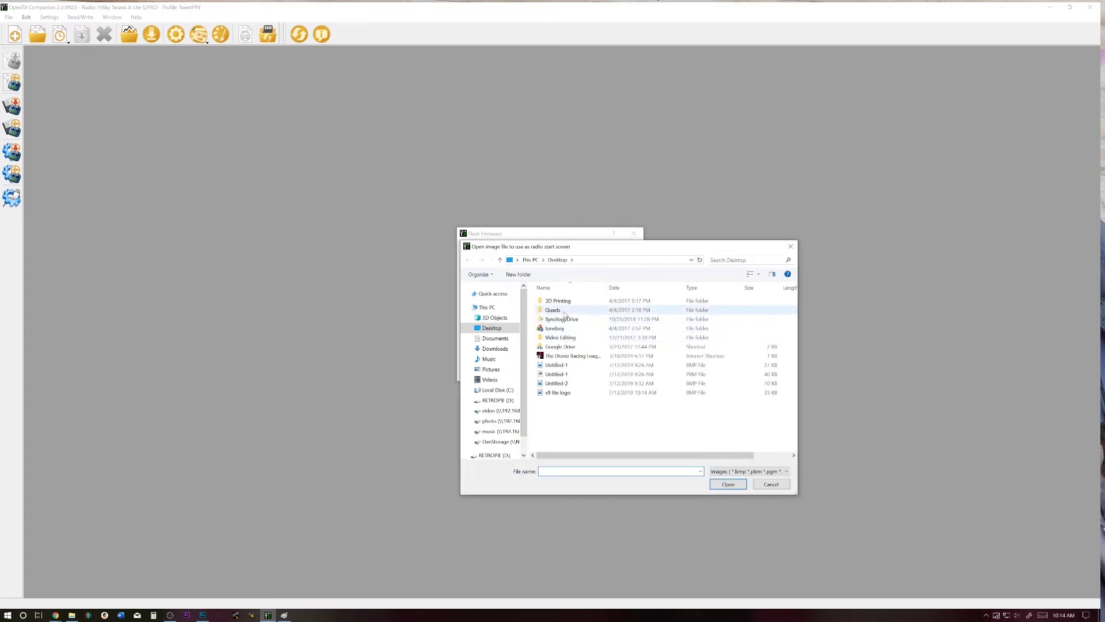
double_click(569, 393)
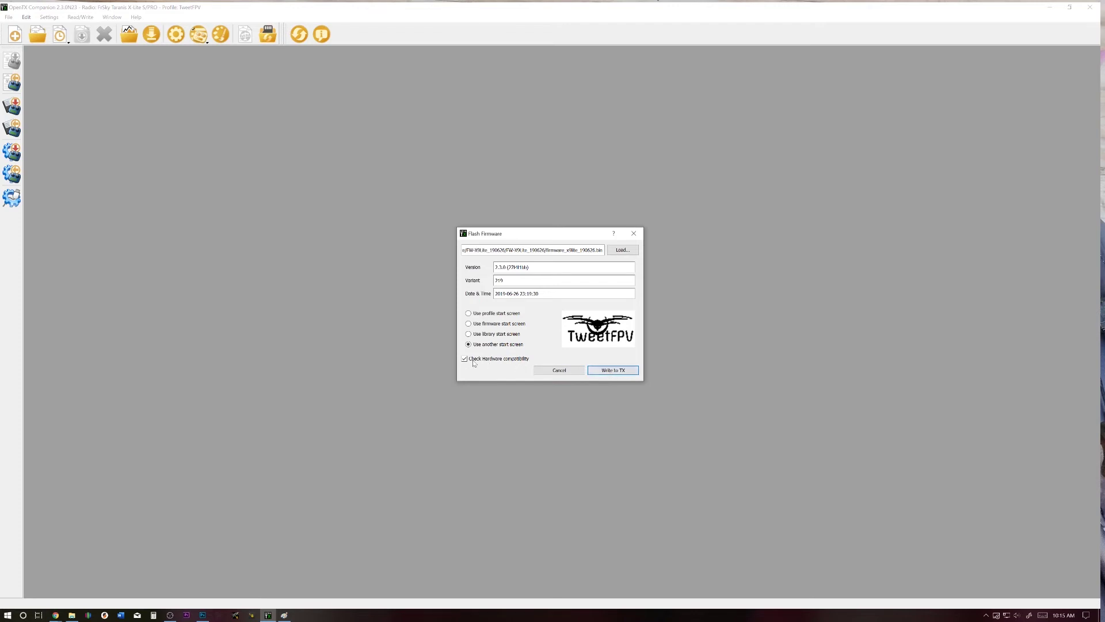
Start flashing the firmware with the TweetFPV start screen to the X9 Lite transmitter.
left_click(615, 370)
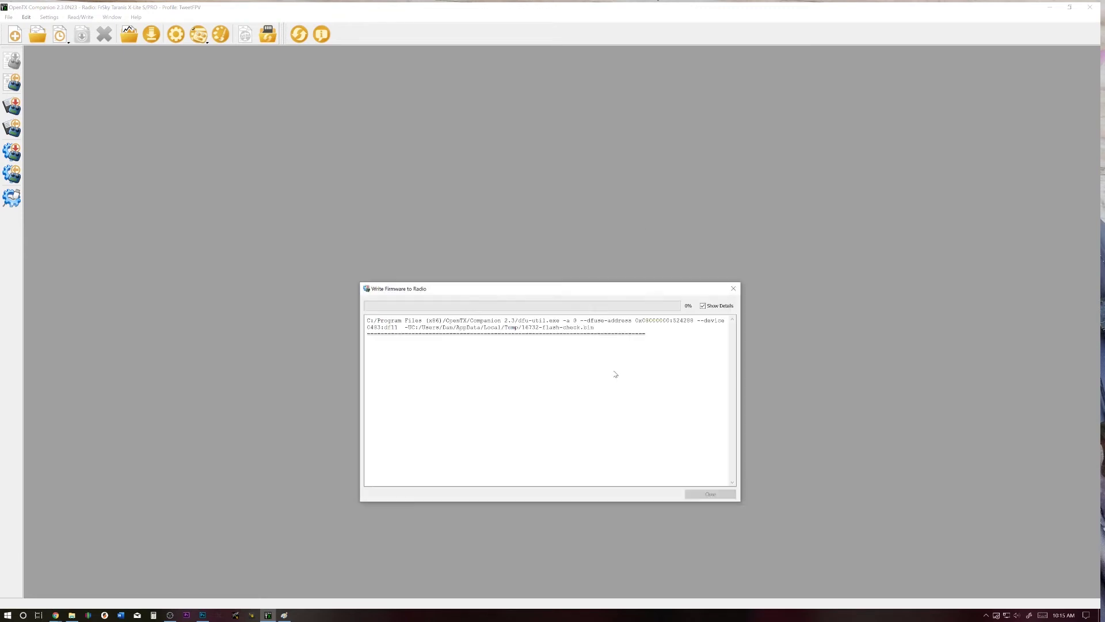